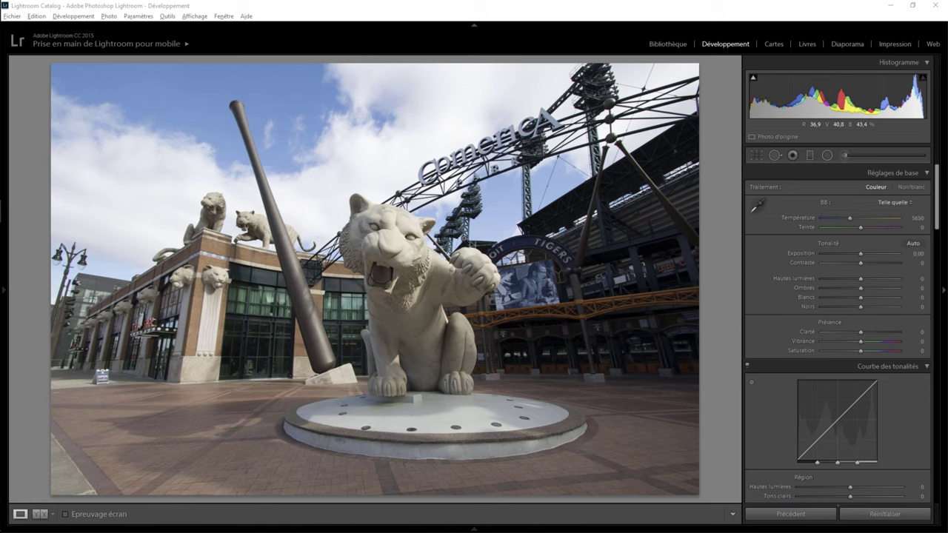
- Straighten the perspective with Transform Vertical −24 and Rotation −1.0
left_click_drag(938, 218, 943, 388)
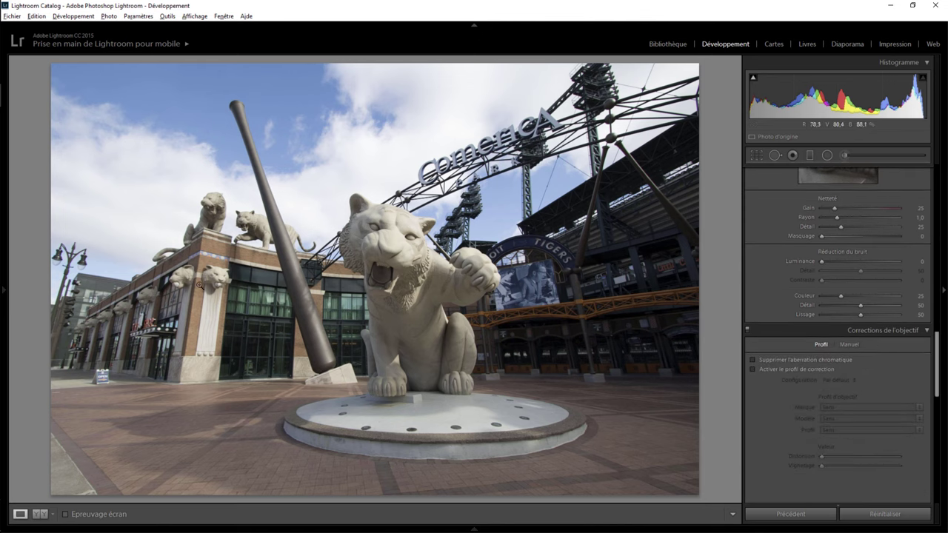
left_click_drag(938, 351, 938, 403)
mouse_move(860, 331)
left_mouse_down()
mouse_move(850, 332)
mouse_move(856, 351)
left_mouse_up()
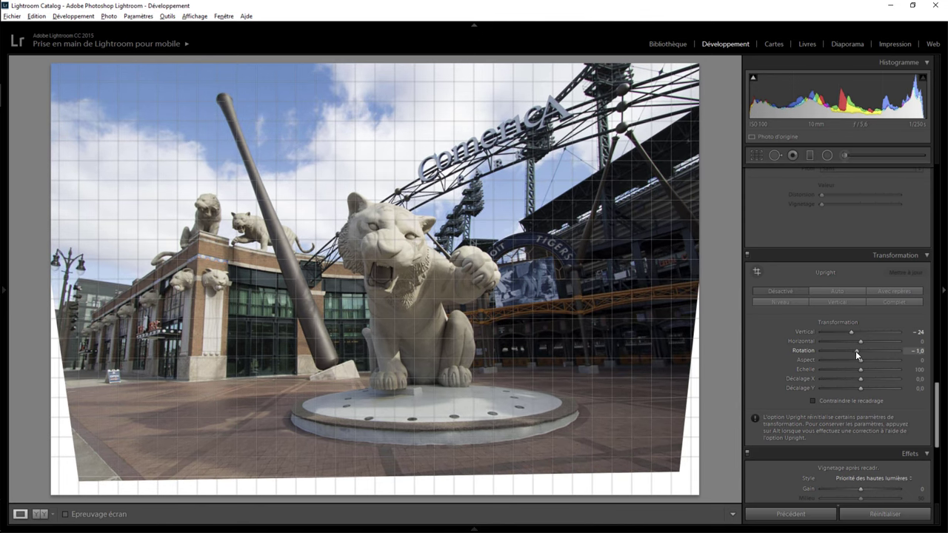
- Turn on Constrain Crop and pull the top-left crop corner inward to trim the white edges
left_click(813, 400)
left_click_drag(937, 411, 937, 197)
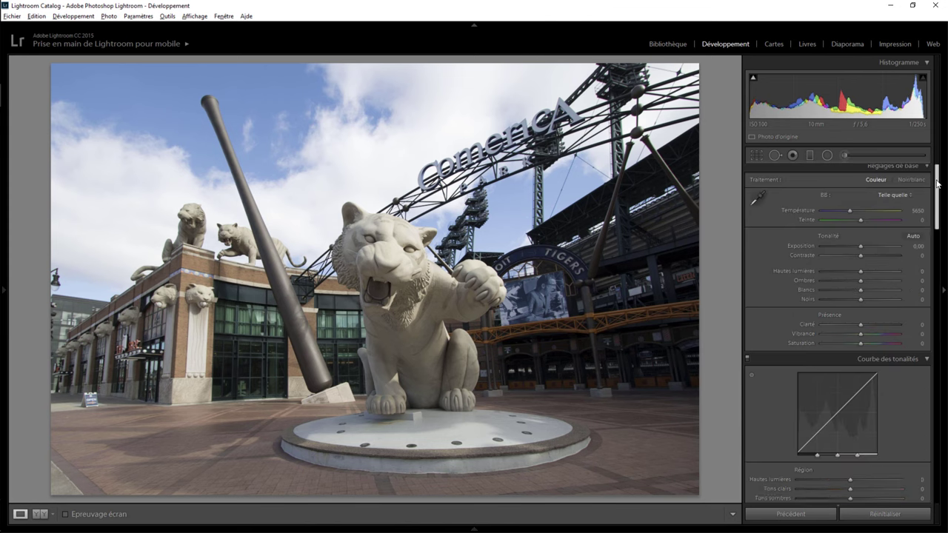
left_click(756, 154)
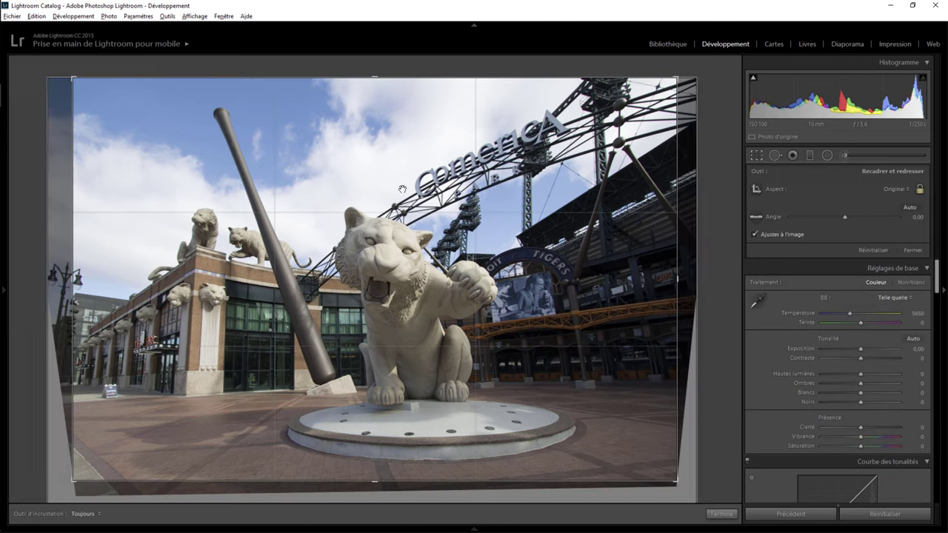
left_click_drag(73, 78, 79, 80)
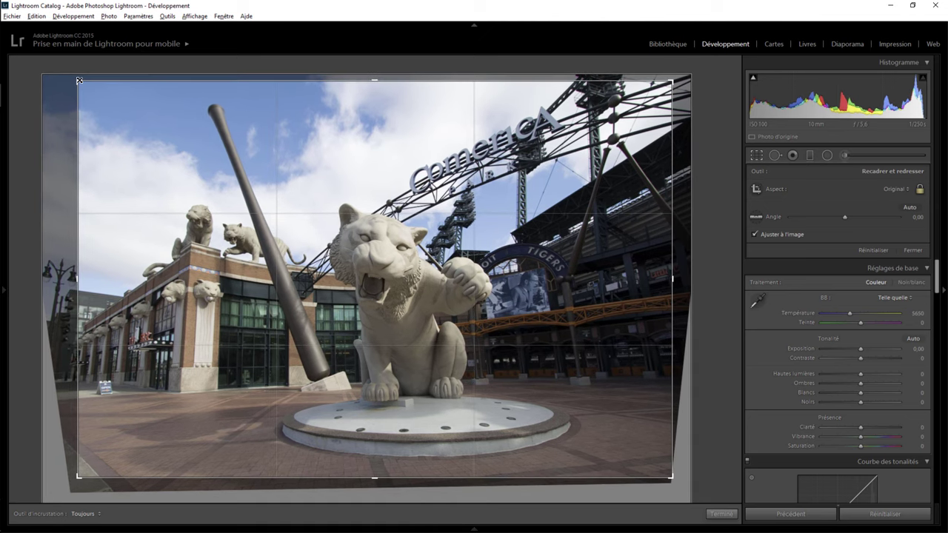
left_click(722, 514)
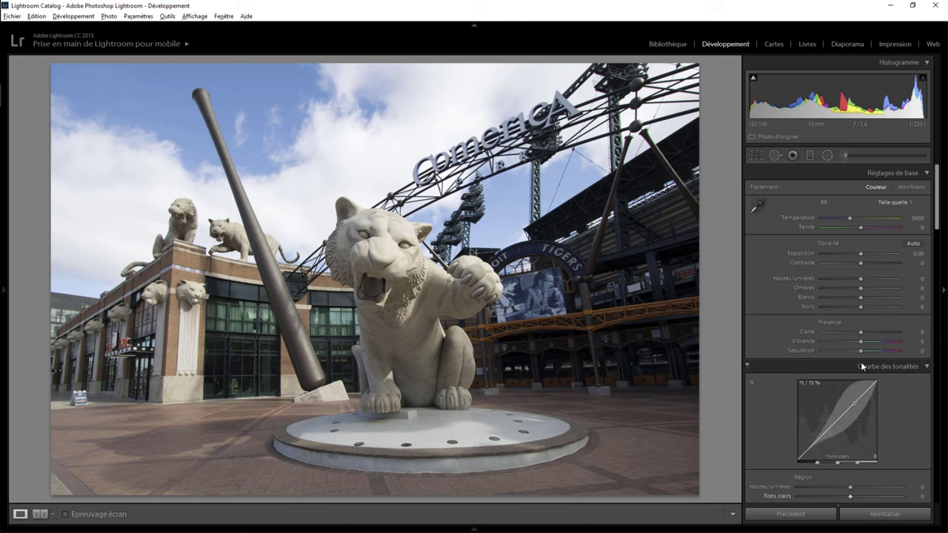
- Set Basic Clarity to +26 on the cropped tiger statue photo
mouse_move(859, 330)
left_mouse_down()
mouse_move(846, 330)
mouse_move(871, 331)
left_mouse_up()
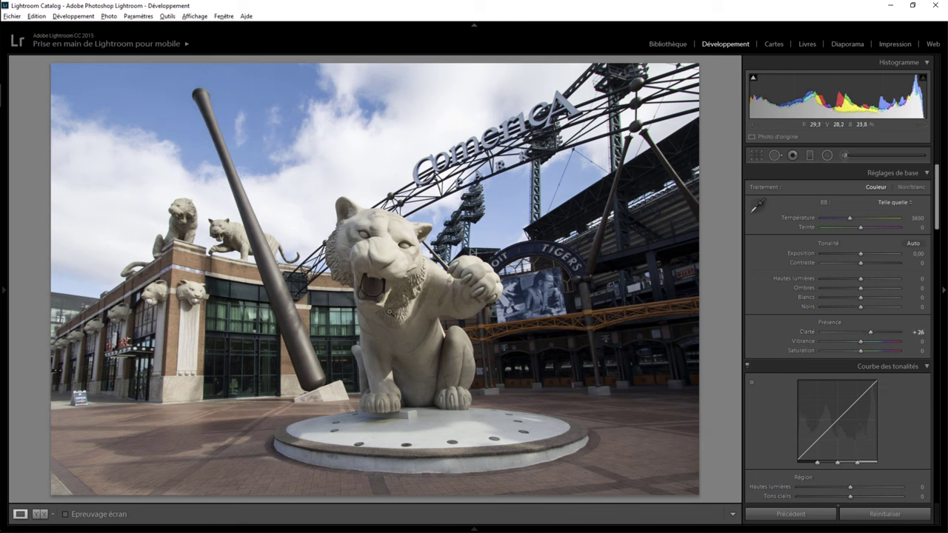
- Add a radial filter over the tiger with Temperature 0, Clarity 41, Contrast 33 and Shadows 33
left_click(828, 155)
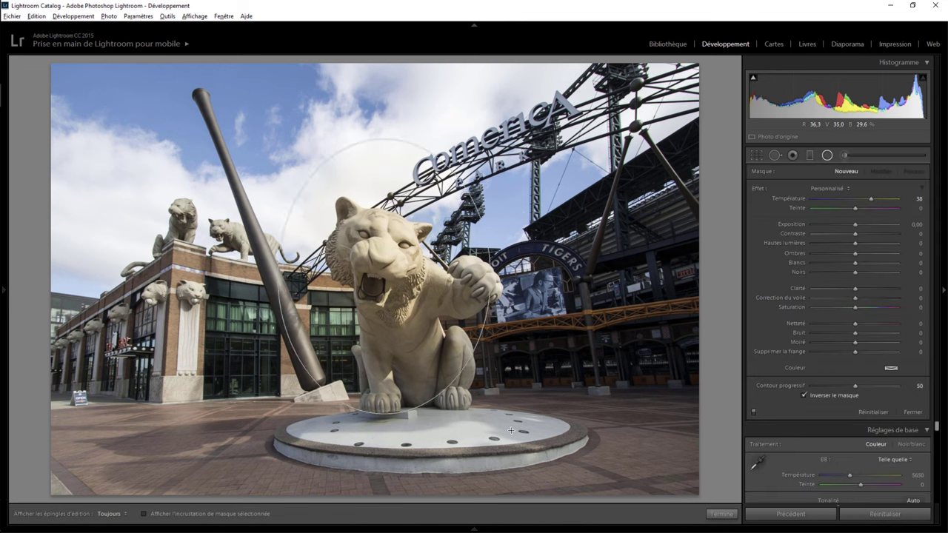
left_click_drag(383, 277, 522, 455)
left_click_drag(383, 276, 403, 300)
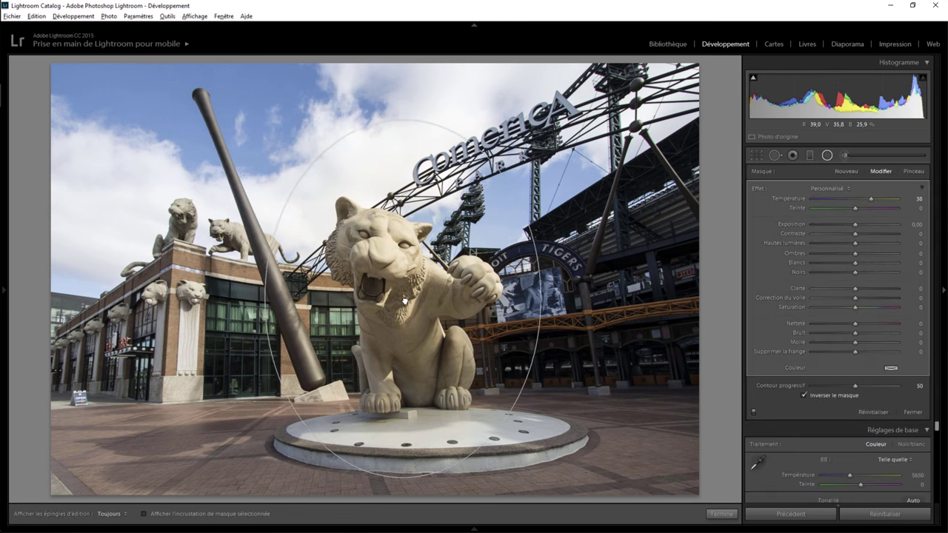
double_click(787, 200)
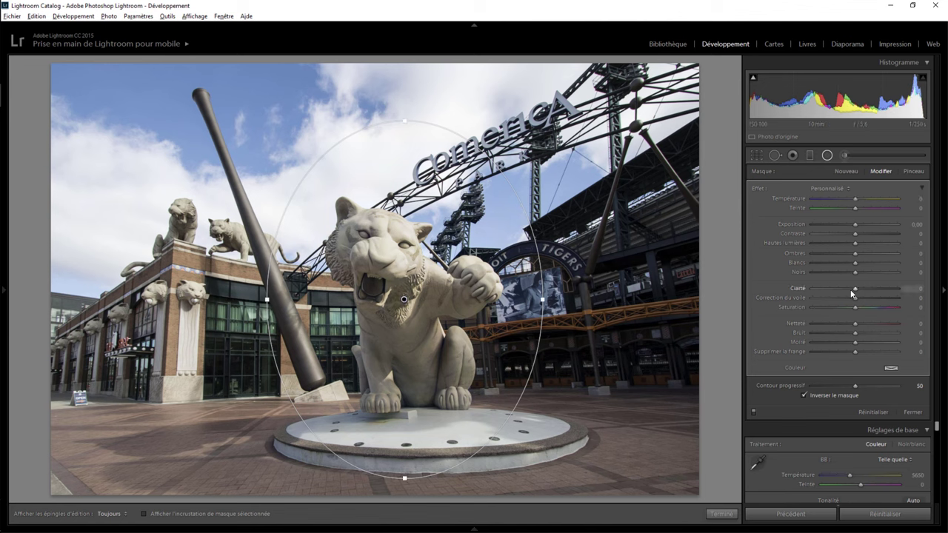
left_click_drag(867, 290, 877, 290)
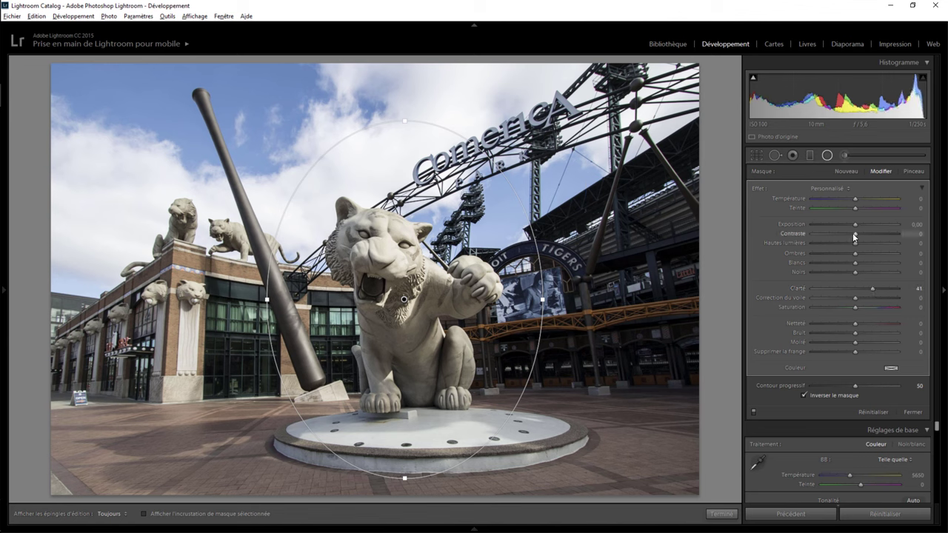
left_click_drag(856, 234, 868, 236)
left_click_drag(855, 254, 863, 254)
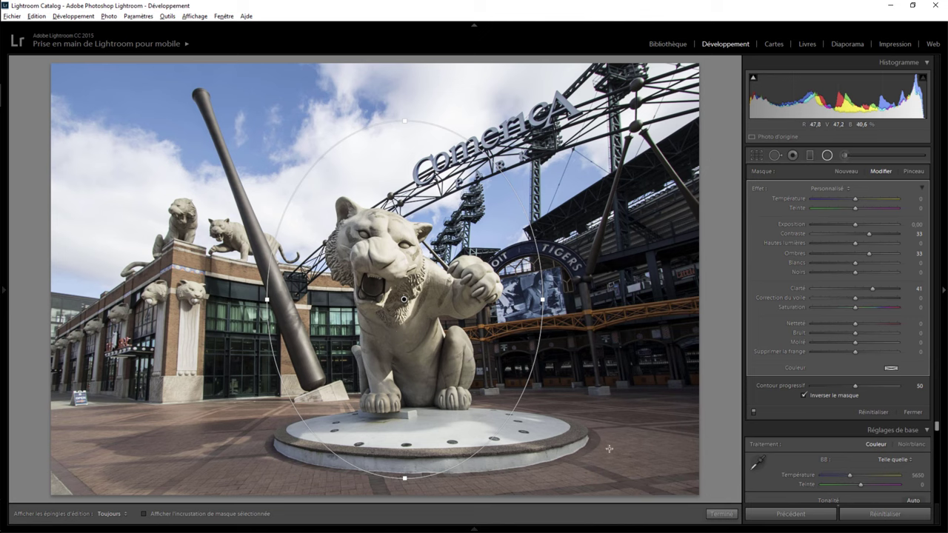
left_click(721, 513)
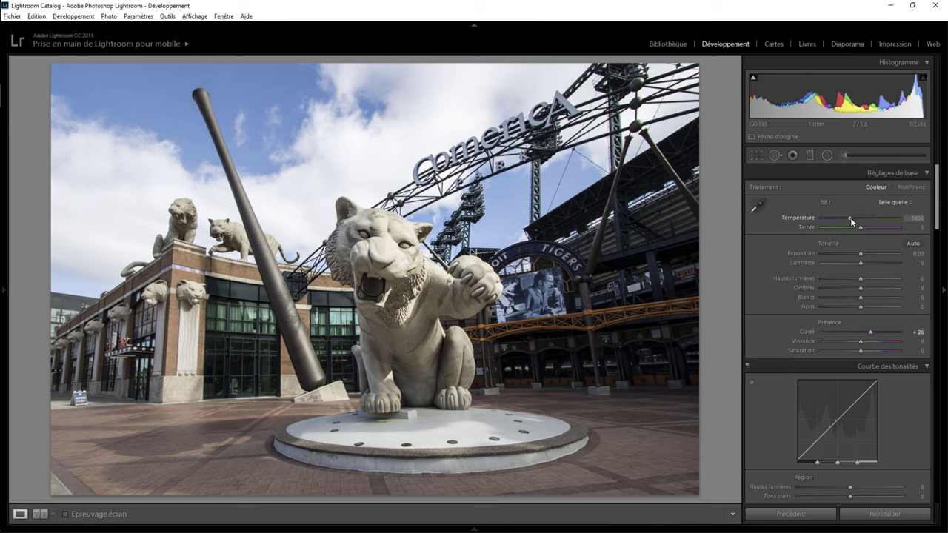
- Raise the Basic white balance Temperature to 6076
left_click_drag(851, 217, 854, 218)
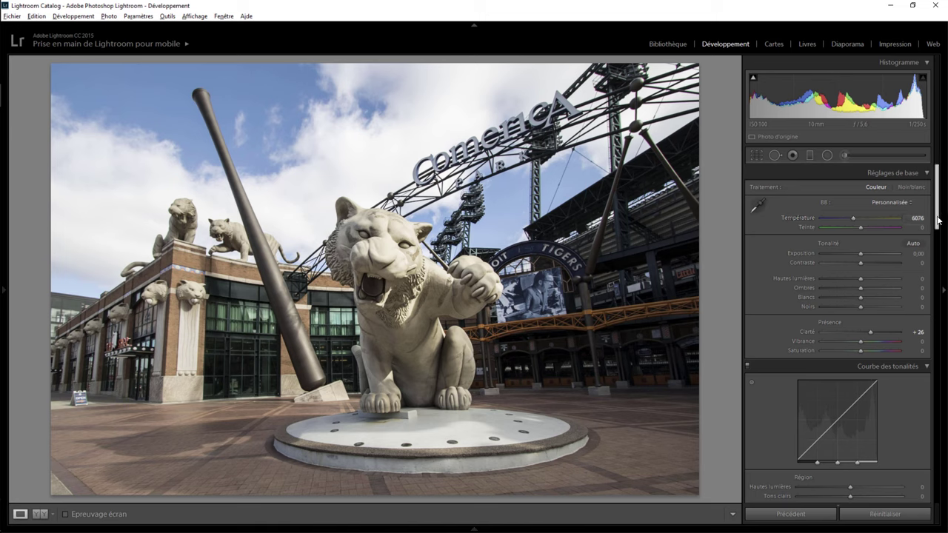
mouse_move(939, 222)
left_mouse_down()
mouse_move(942, 394)
mouse_move(944, 303)
left_mouse_up()
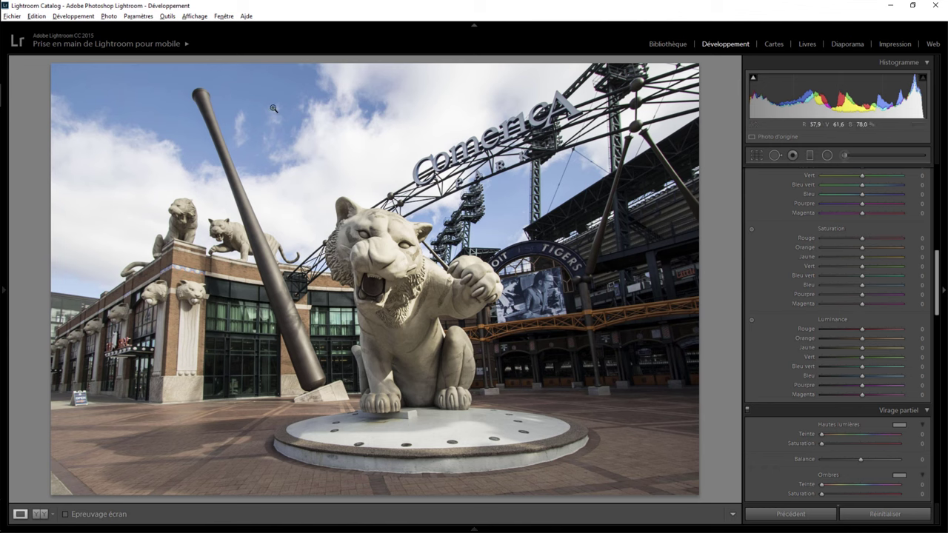
- Lower the HSL Luminance Blue slider to −18 to deepen the sky
left_click_drag(861, 375, 854, 378)
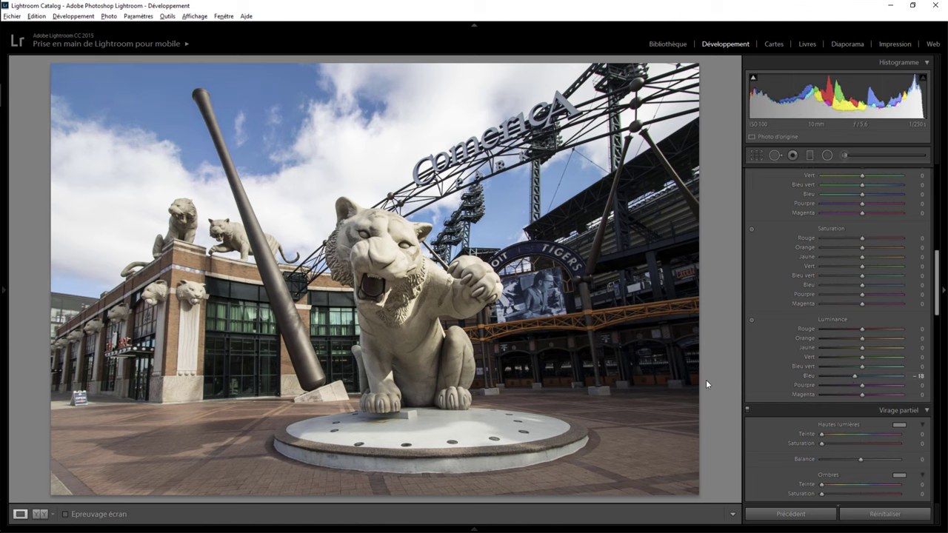
left_click_drag(938, 307, 942, 456)
- Set the Post-Crop Vignetting Amount to −15 to darken the edges
left_click_drag(861, 370, 854, 370)
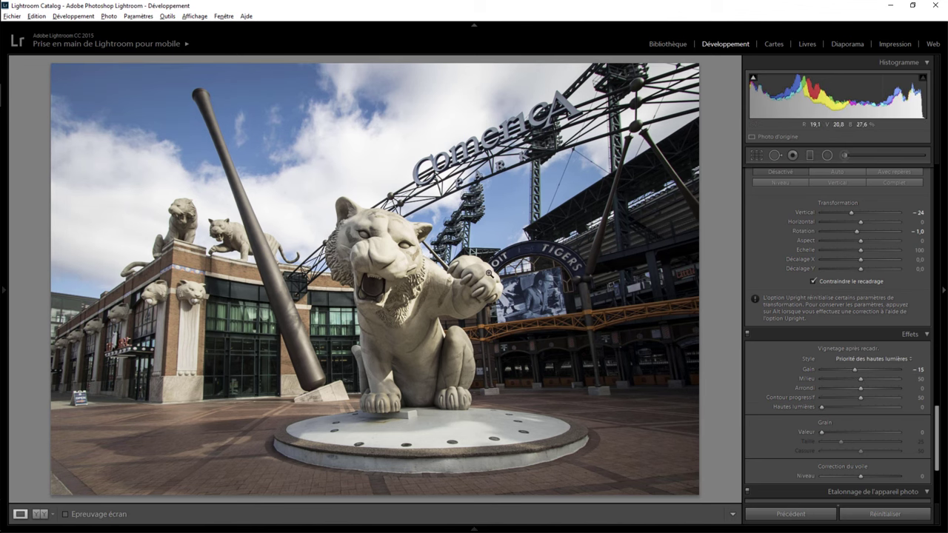
left_click(504, 256)
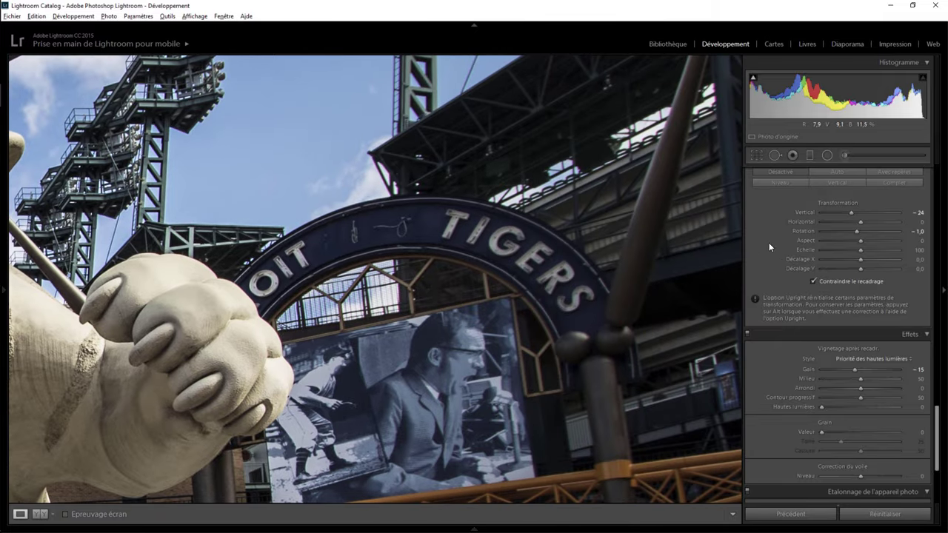
- Start an adjustment brush with Temperature reset and a smaller brush size on the TIGERS lettering
left_click(844, 155)
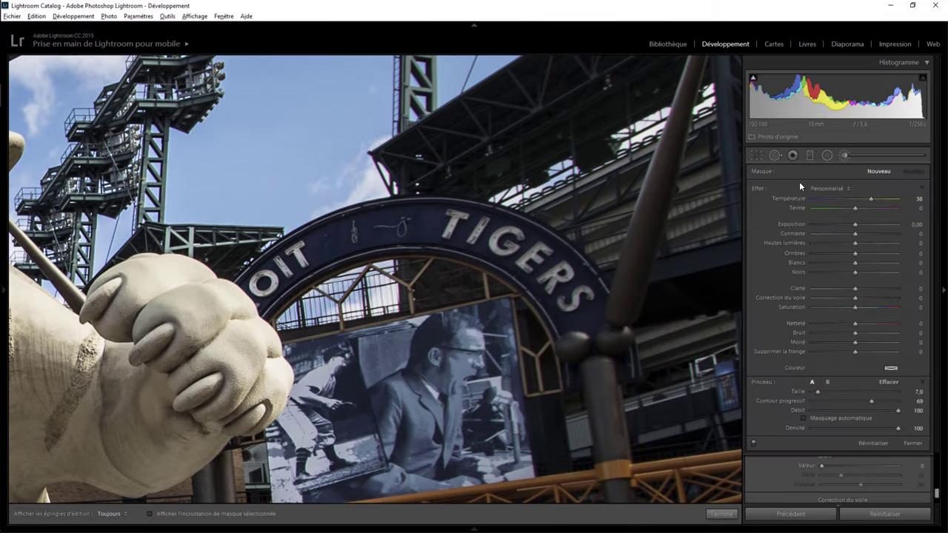
double_click(758, 189)
key("bracketleft")
key("h")
left_click(449, 220)
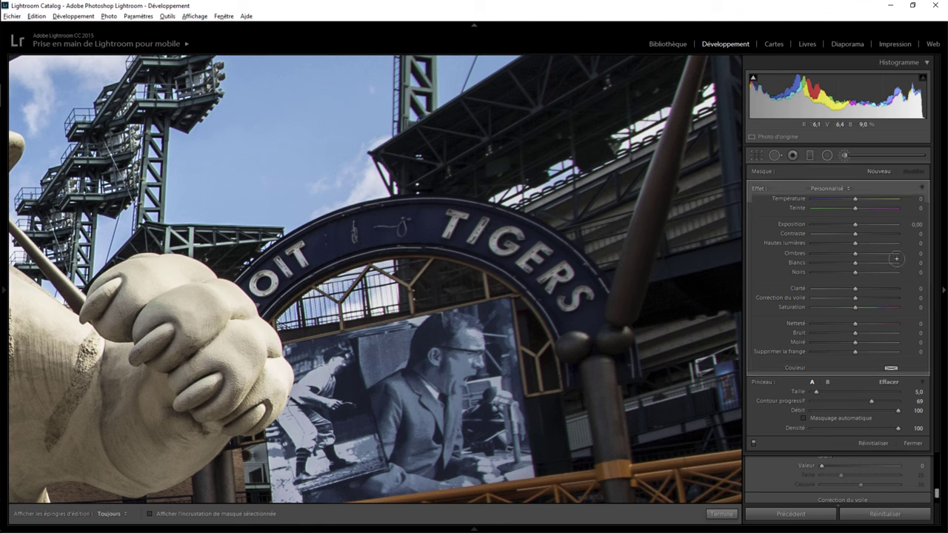
- Dial the brush in to Whites 100 and Blacks −11 after trying Highlights and Contrast
left_click_drag(856, 245, 852, 245)
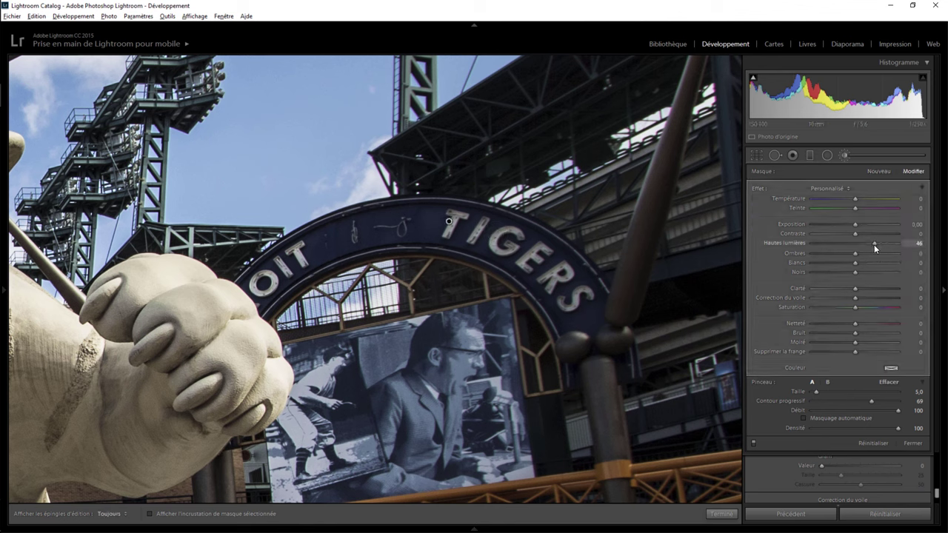
double_click(874, 244)
left_click_drag(856, 264, 896, 264)
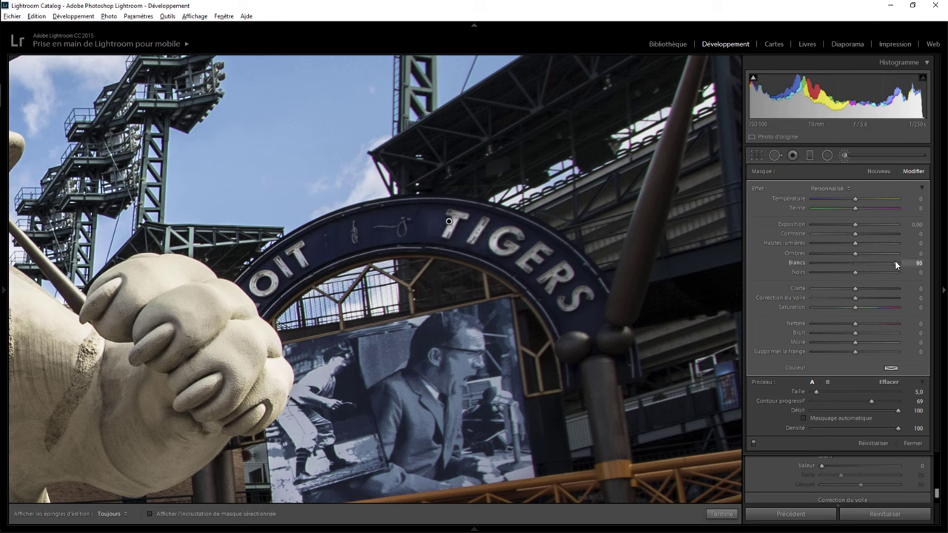
double_click(860, 263)
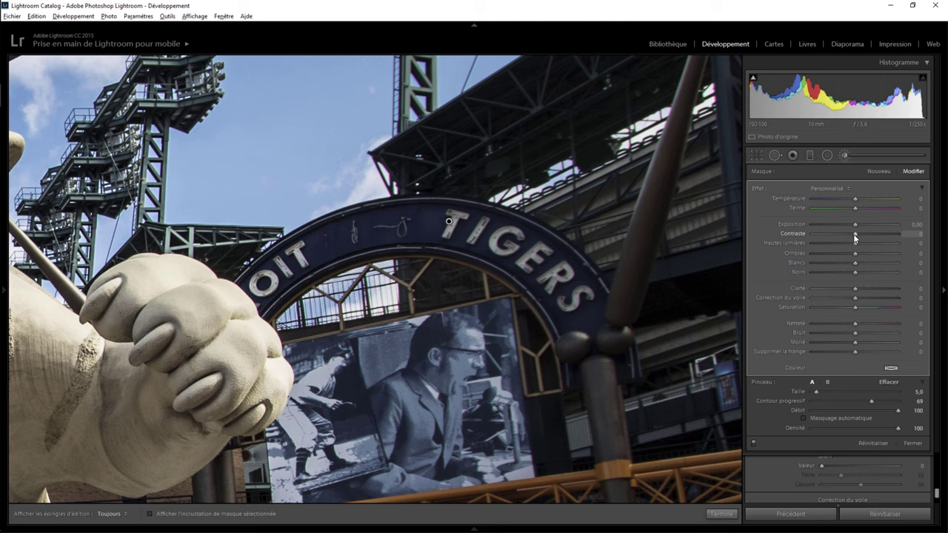
left_click_drag(898, 236, 906, 235)
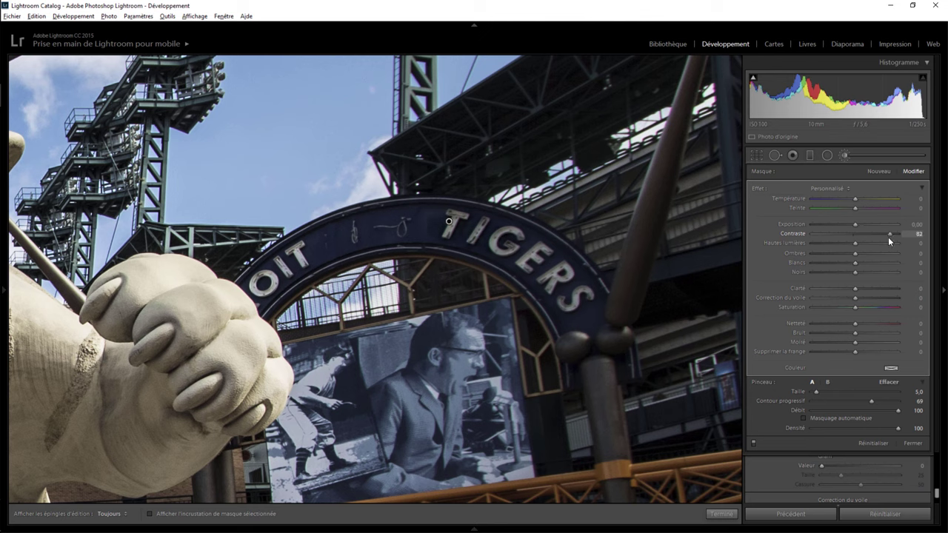
double_click(889, 235)
left_click_drag(857, 263, 921, 262)
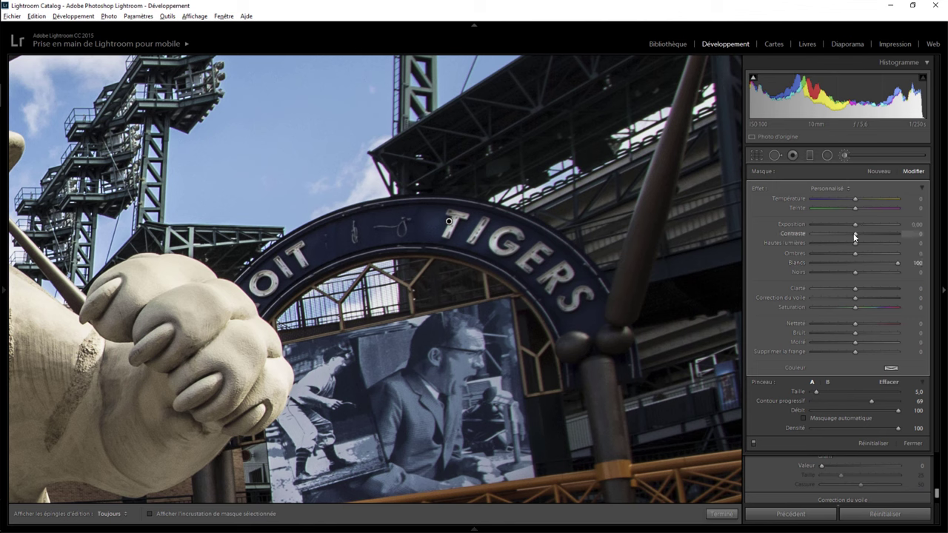
mouse_move(854, 236)
left_mouse_down()
mouse_move(878, 236)
mouse_move(856, 235)
left_mouse_up()
mouse_move(850, 273)
left_mouse_down()
mouse_move(835, 272)
mouse_move(848, 273)
left_mouse_up()
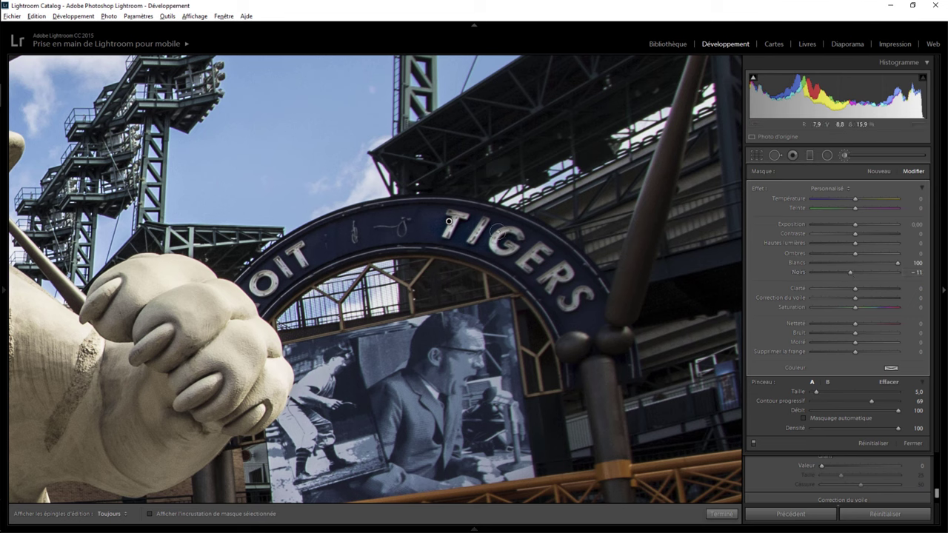
- Hide the edit pins and paint the brightening over the TIGERS arch letters
key("h")
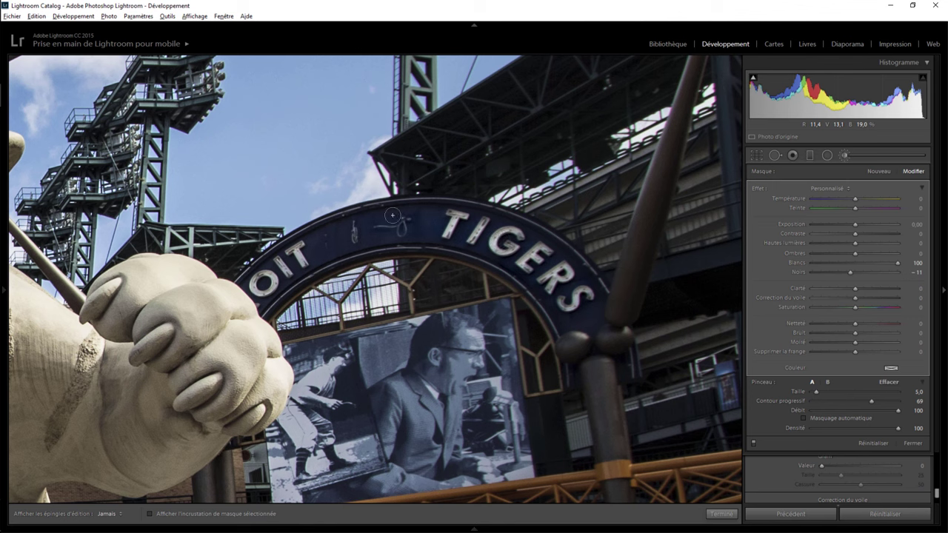
left_click_drag(300, 255, 259, 289)
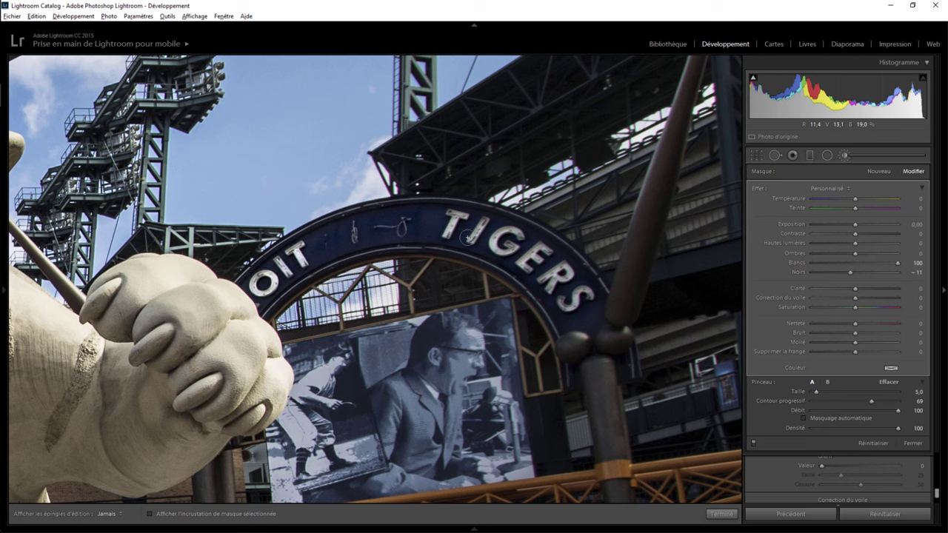
left_click_drag(467, 237, 469, 214)
left_click(721, 513)
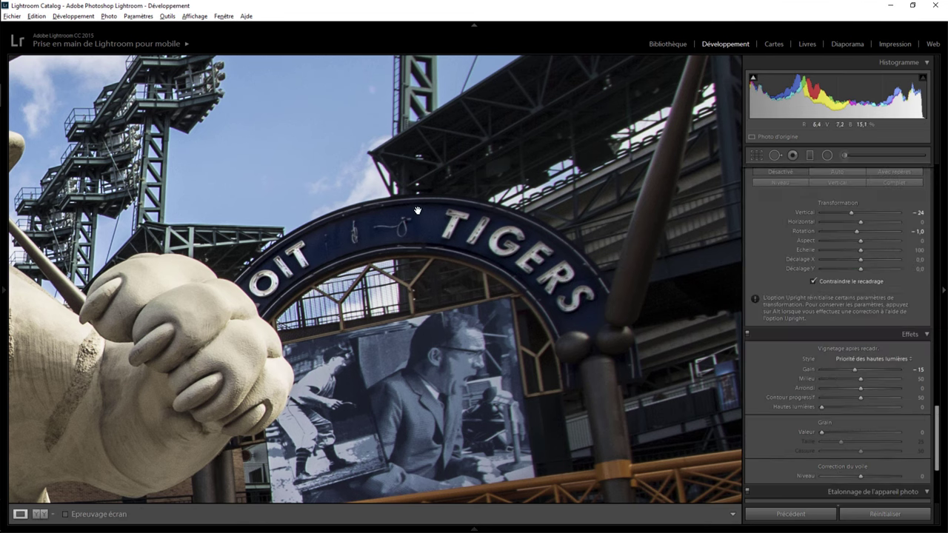
- Zoom 1:1 on the arch and raise the TIGERS brush's Highlights to 100
left_click(418, 211)
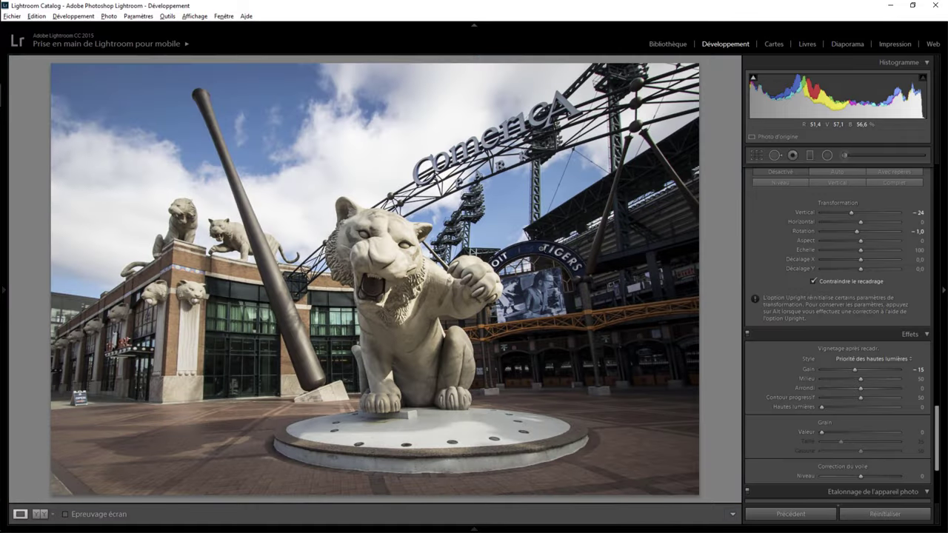
left_click(540, 263)
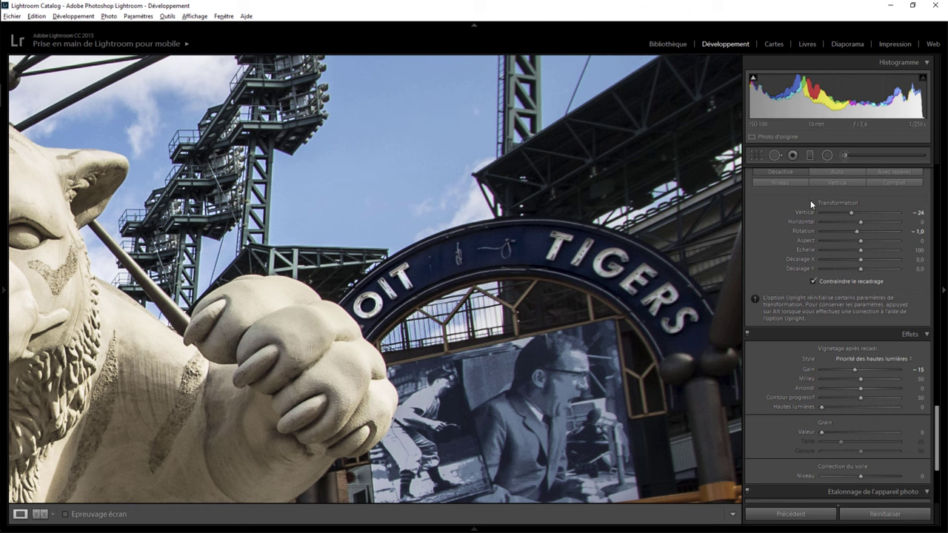
left_click(845, 155)
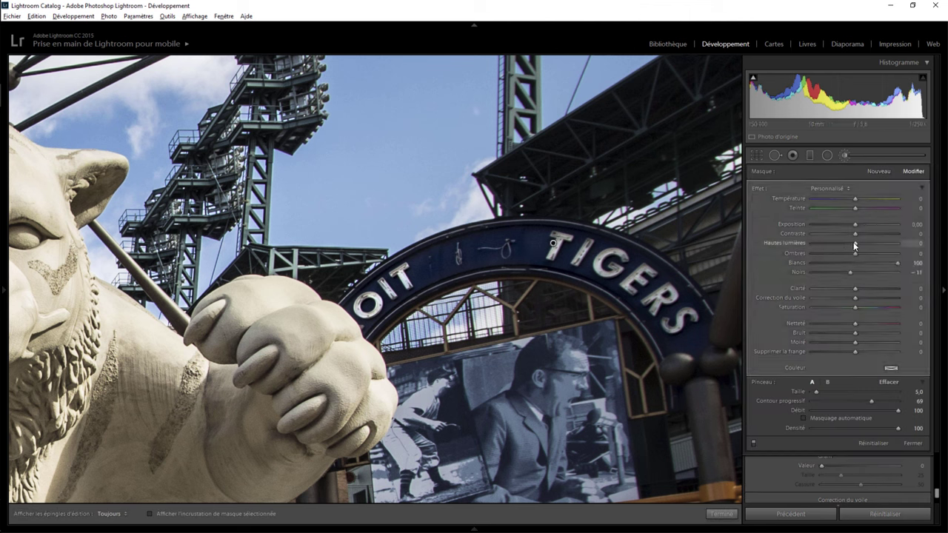
left_click_drag(854, 245, 911, 248)
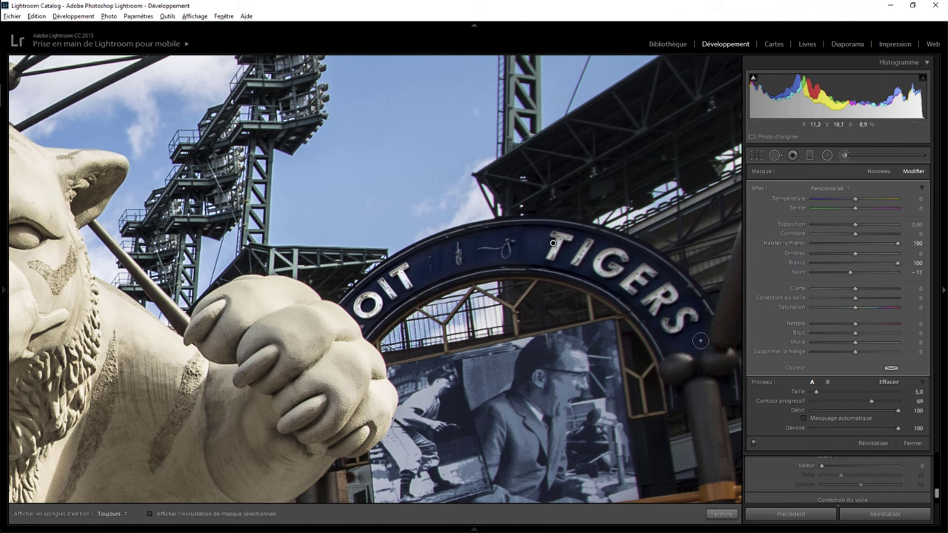
left_click(722, 514)
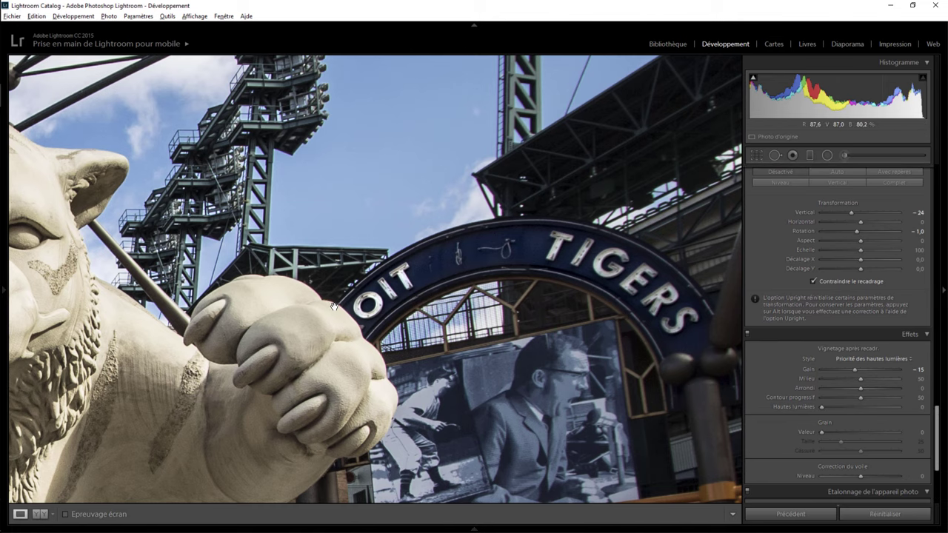
- Raise Detail sharpening Amount to 43, checking the tiger's face and Comerica sign at 1:1
left_click(334, 307)
left_click(381, 269)
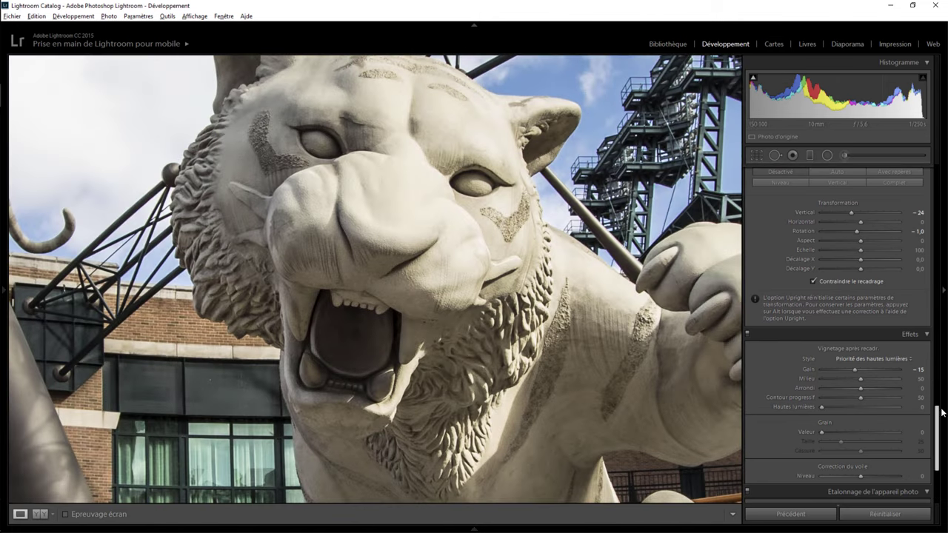
left_click_drag(938, 415, 937, 306)
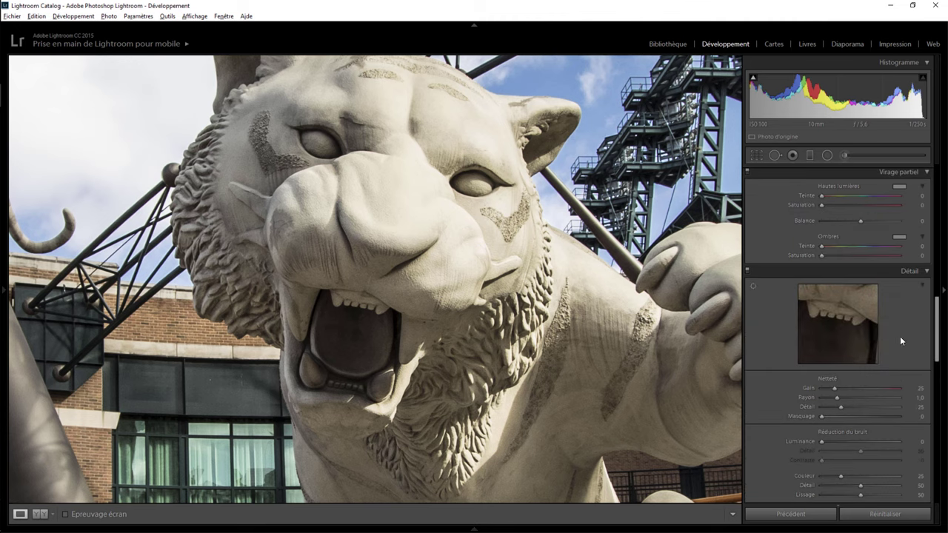
left_click_drag(835, 389, 844, 388)
left_click(357, 178)
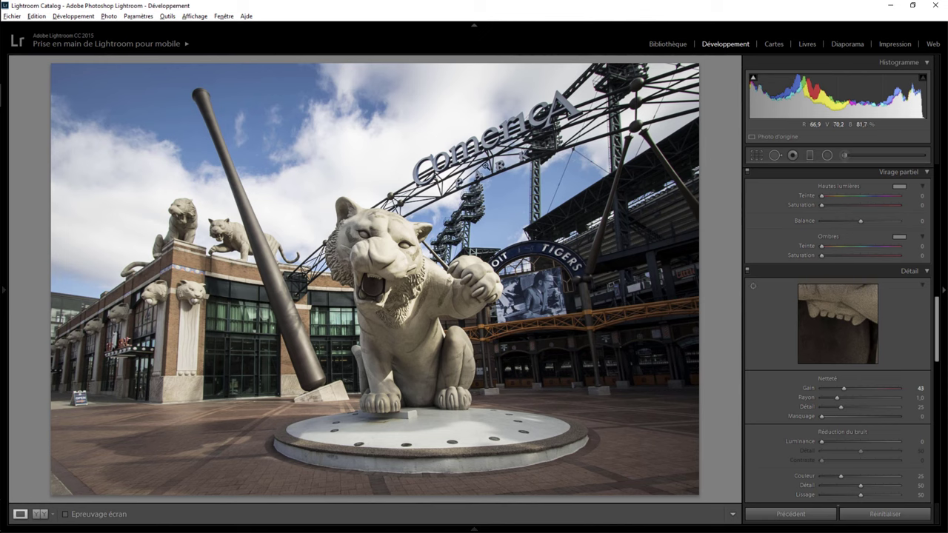
left_click(462, 153)
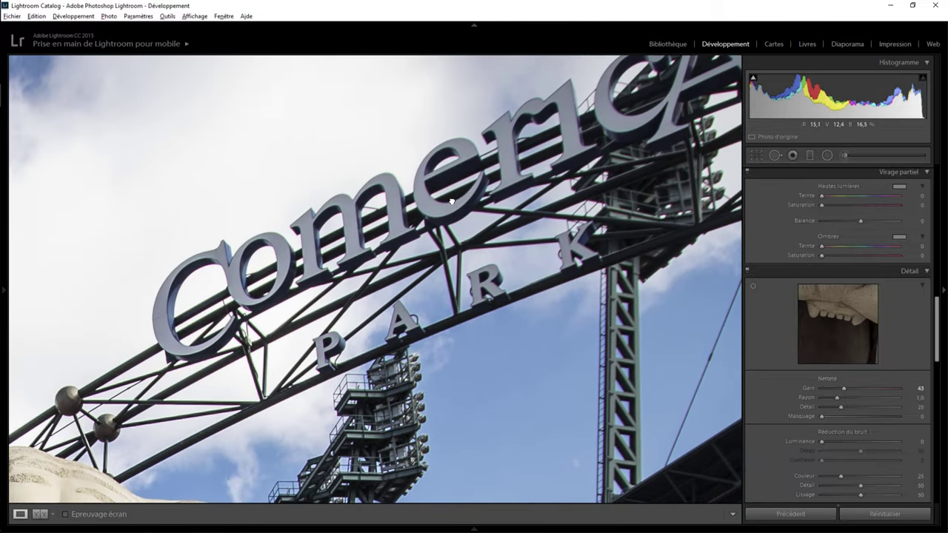
- Inspect the Comerica sign close-up, then raise the global Contrast to +7
left_click_drag(559, 143, 502, 165)
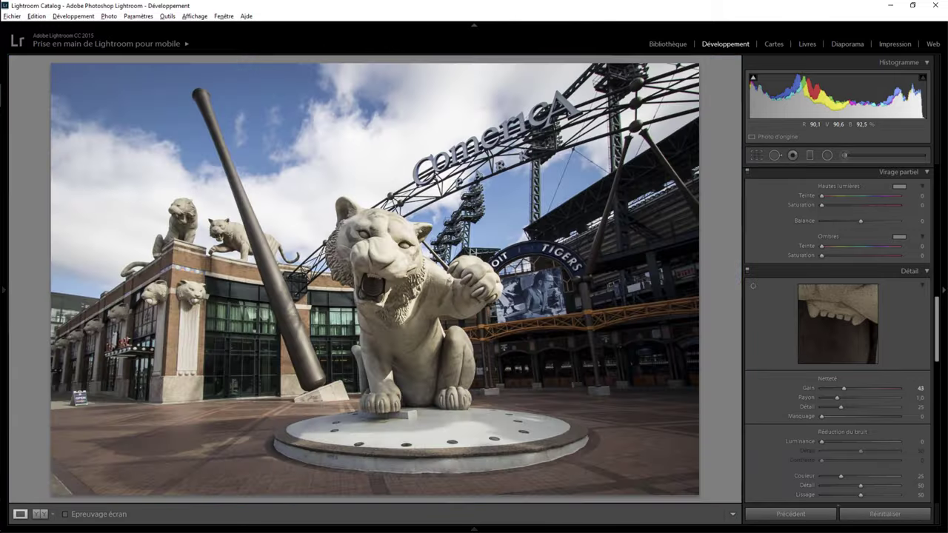
left_click_drag(938, 314, 902, 191)
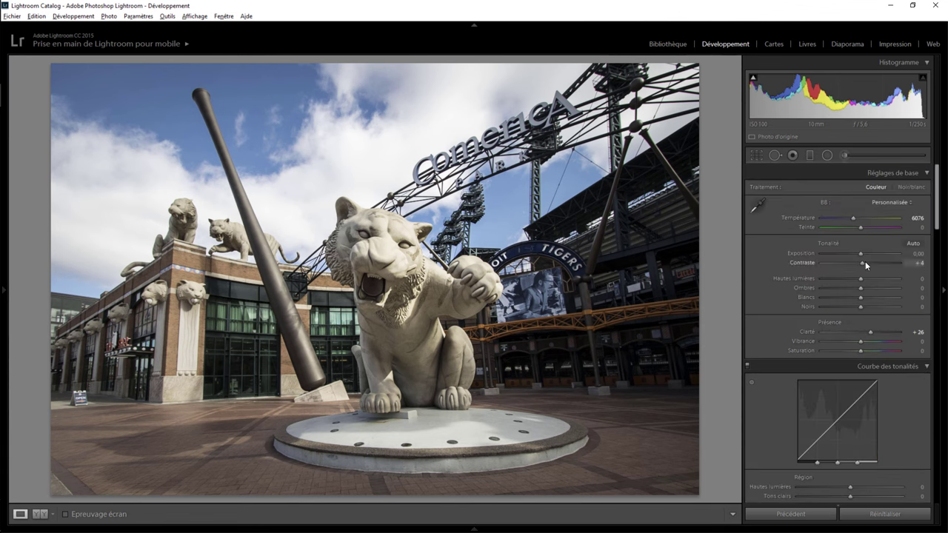
left_click_drag(865, 263, 863, 264)
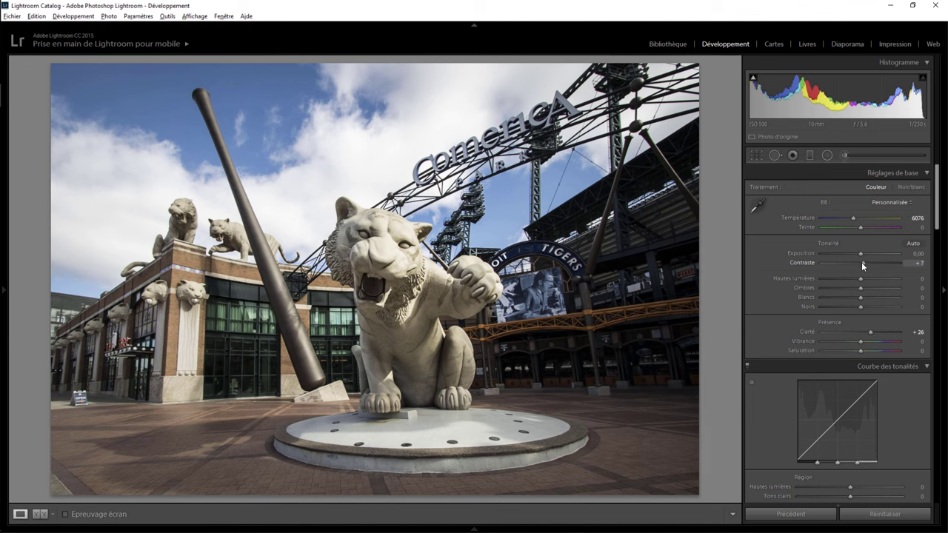
left_click(828, 155)
- Draw a radial filter ellipse over the Comerica sign and raise its exposure to 0.62
mouse_move(471, 149)
left_mouse_down()
mouse_move(600, 206)
mouse_move(581, 125)
left_mouse_up()
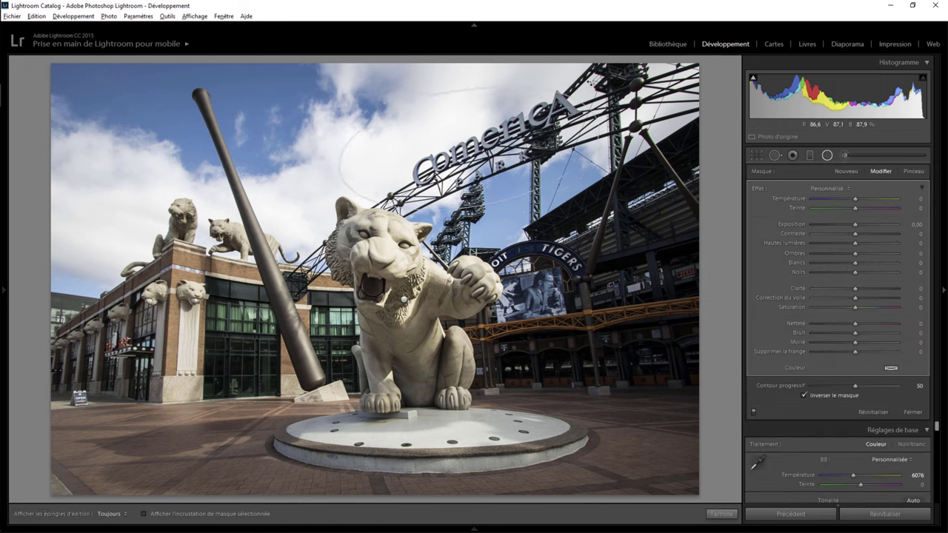
left_click_drag(470, 154, 492, 149)
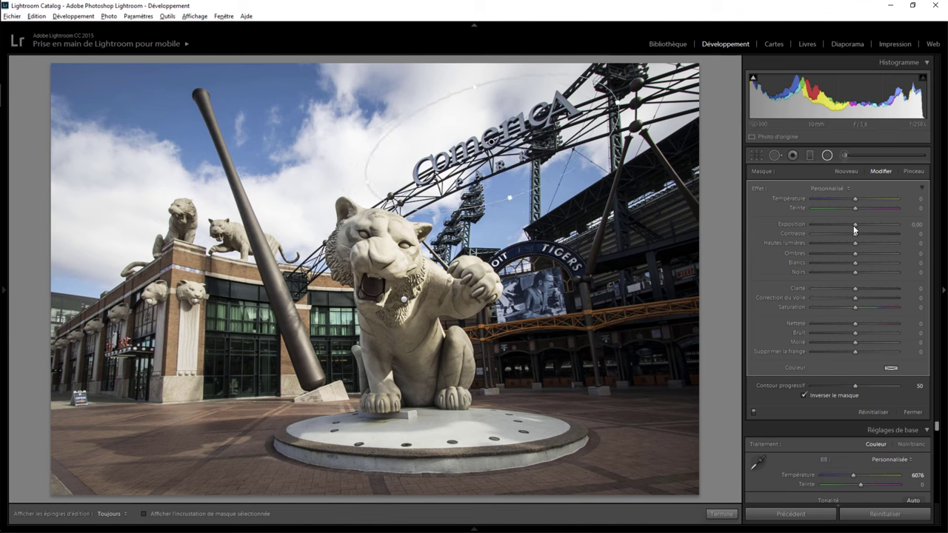
left_click_drag(854, 224, 857, 224)
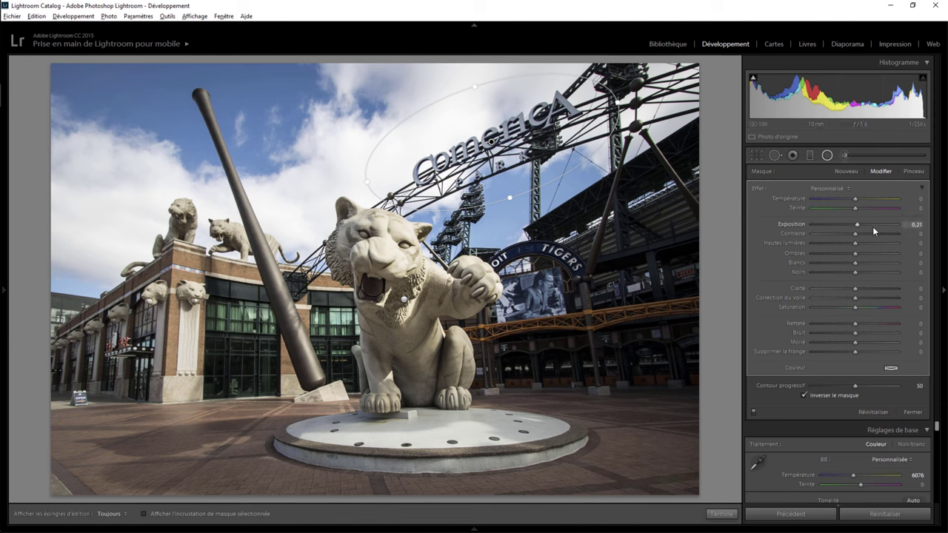
left_click_drag(859, 223, 862, 228)
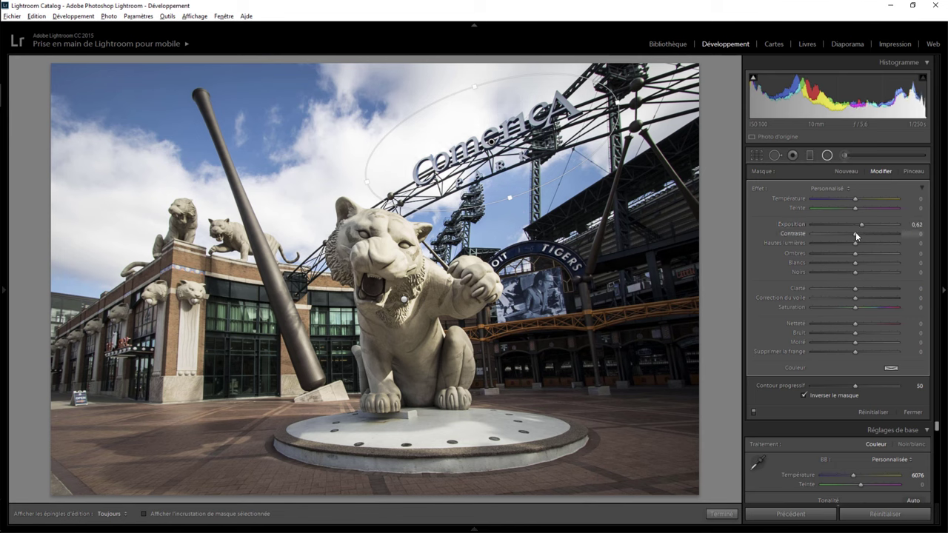
- Reset the filter contrast to 0, nudge the ellipse over the sign, and finish the filter
mouse_move(838, 235)
left_mouse_down()
mouse_move(869, 234)
mouse_move(852, 235)
left_mouse_up()
double_click(850, 233)
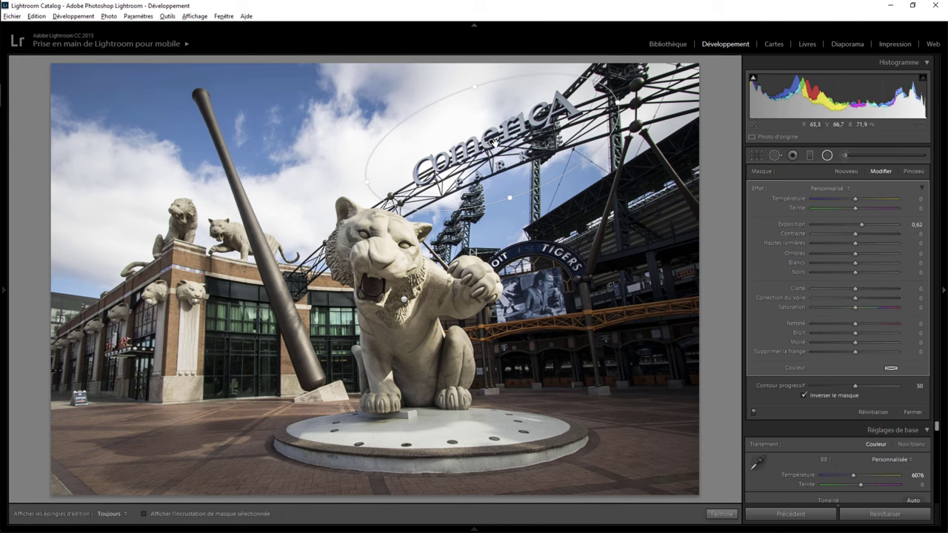
left_click_drag(490, 142, 497, 139)
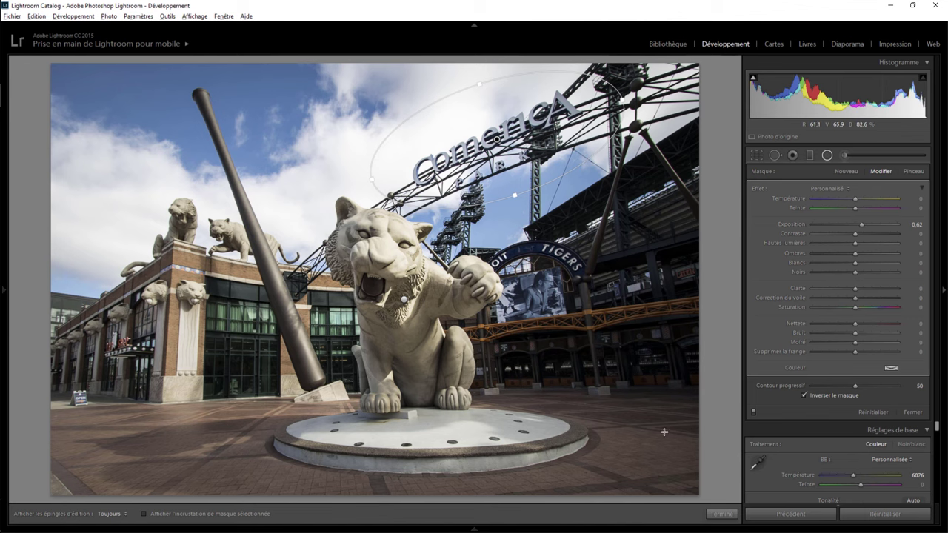
left_click(732, 519)
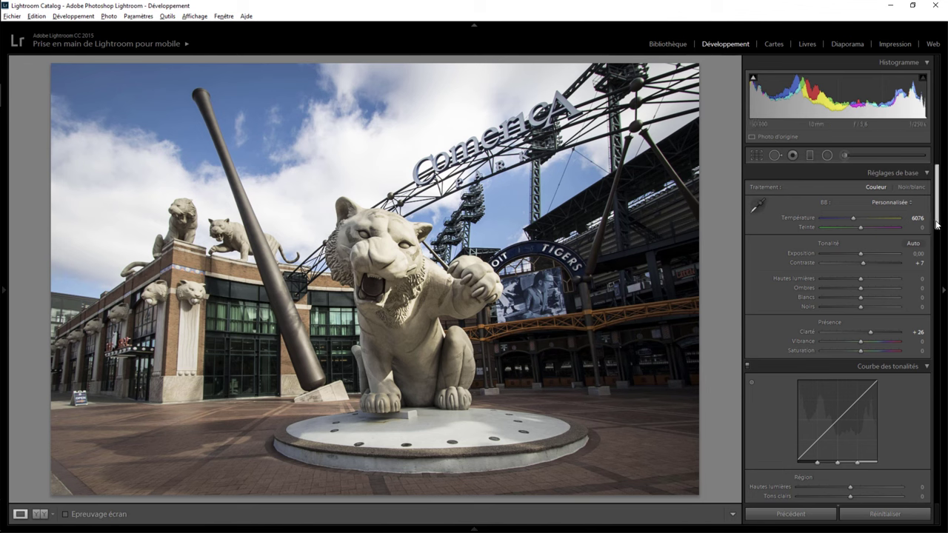
- Reset Vibrance to 0 and raise HSL Yellow saturation to +18
left_click_drag(937, 231, 939, 297)
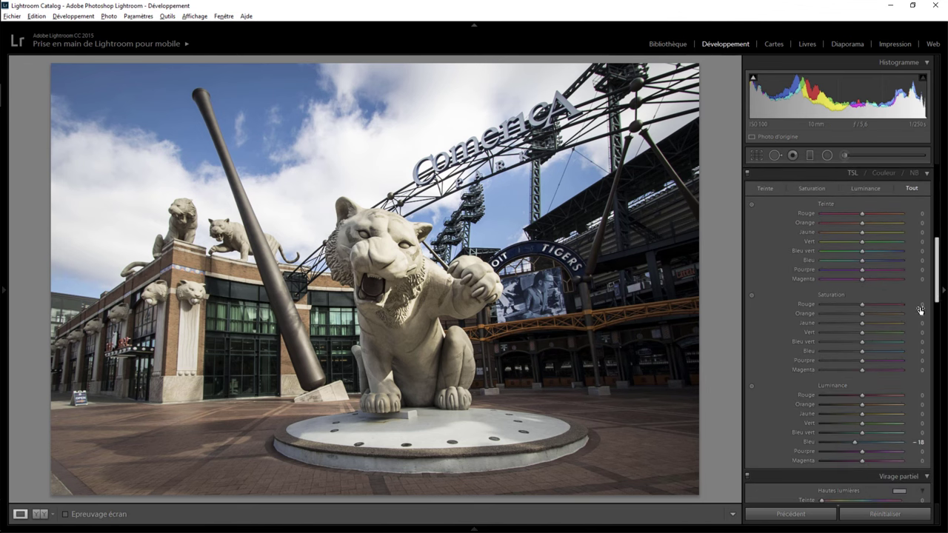
mouse_move(863, 314)
left_mouse_down()
mouse_move(886, 312)
mouse_move(863, 315)
left_mouse_up()
scroll(871, 304, "up", 3)
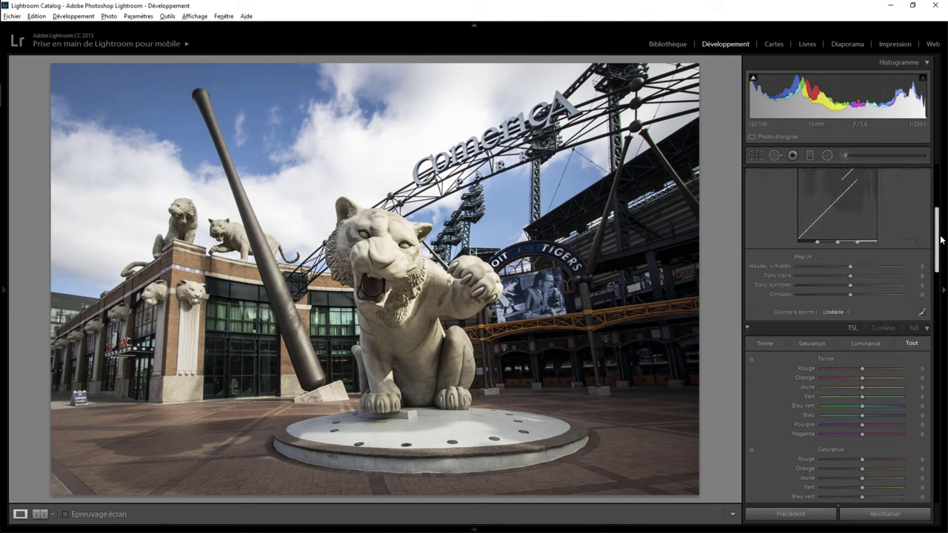
scroll(873, 298, "up", 3)
scroll(874, 294, "up", 2)
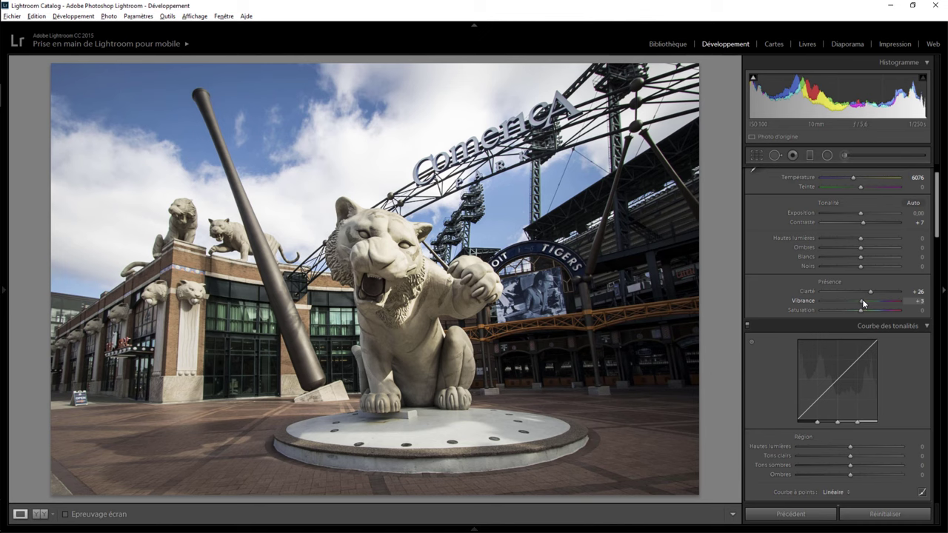
double_click(863, 300)
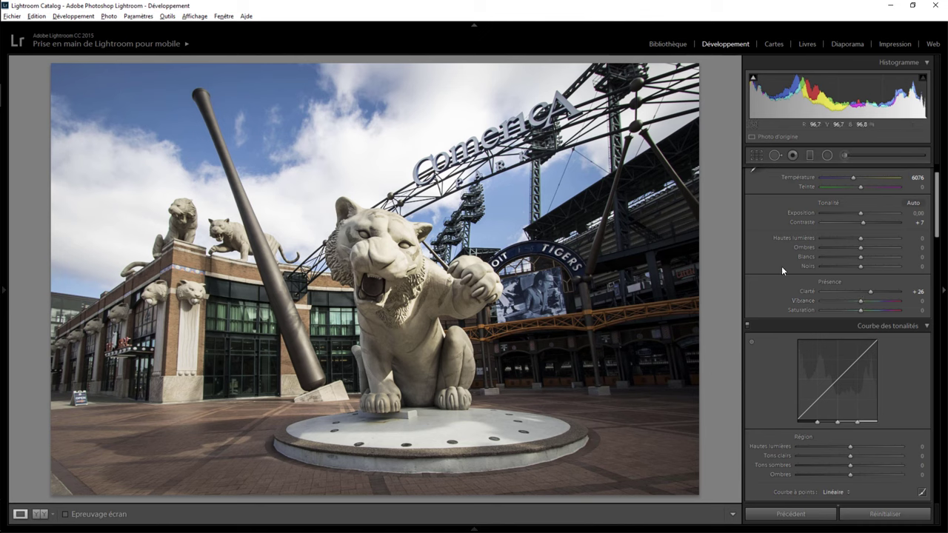
left_click_drag(937, 239, 935, 327)
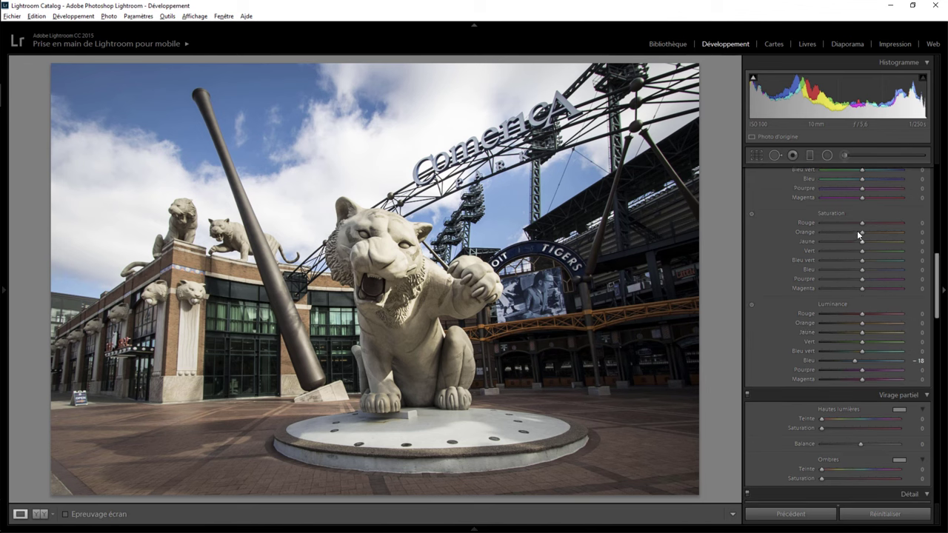
mouse_move(861, 239)
left_mouse_down()
mouse_move(892, 237)
mouse_move(860, 237)
mouse_move(868, 238)
left_mouse_up()
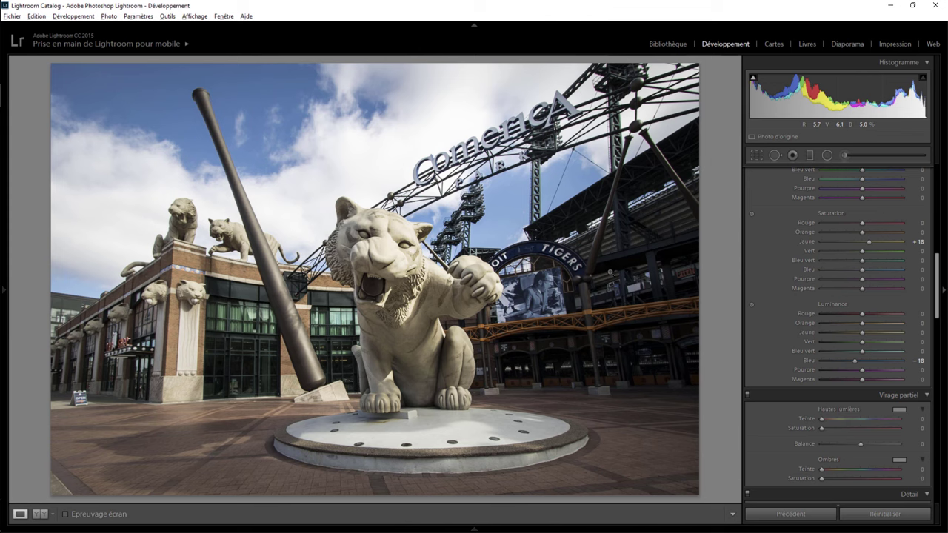
key("shift")
key("backslash")
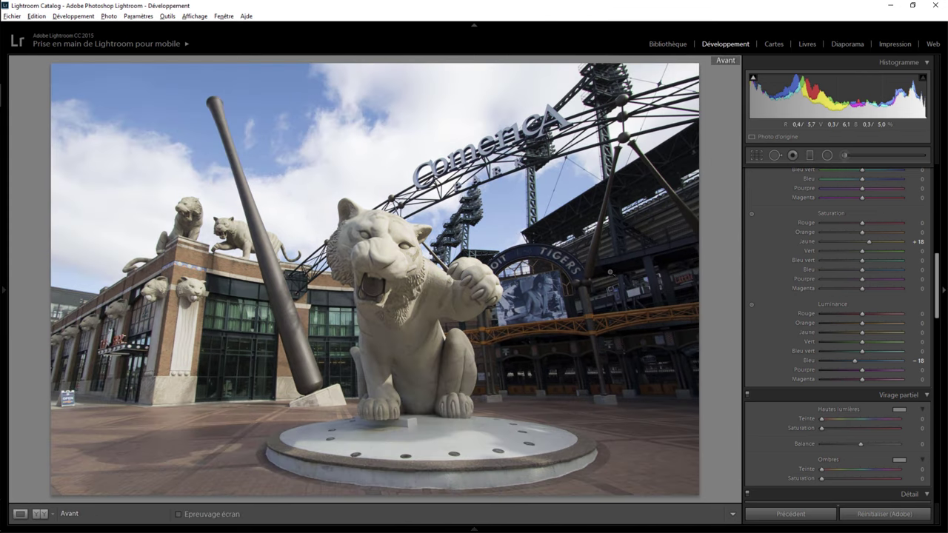
key("backslash")
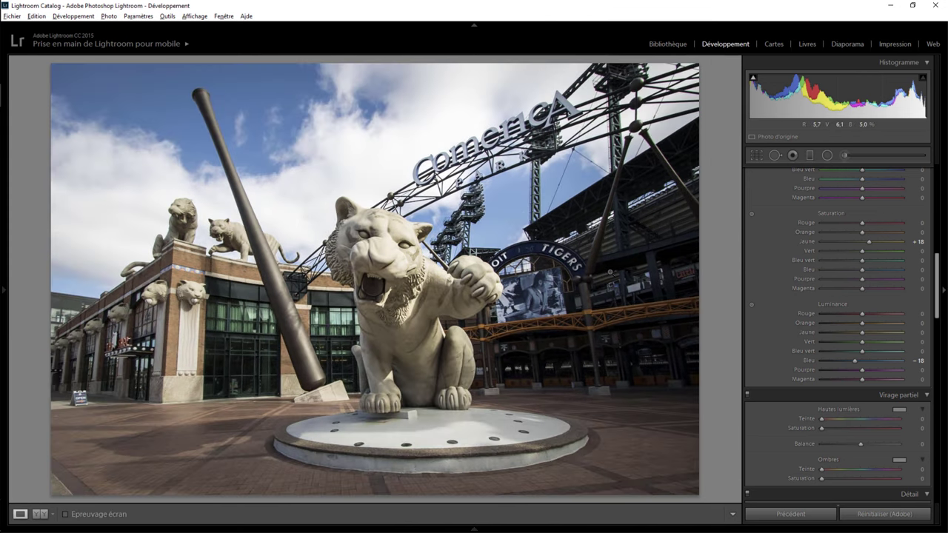
key("backslash")
key("backslash")
key("backslash")
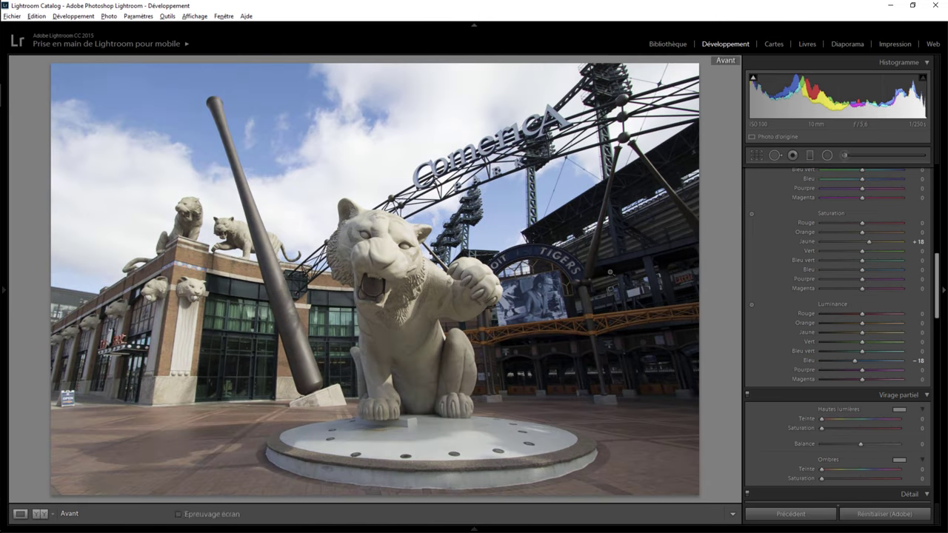
key("backslash")
key("backslash")
key("backslash")
key("backslash")
key("backslash")
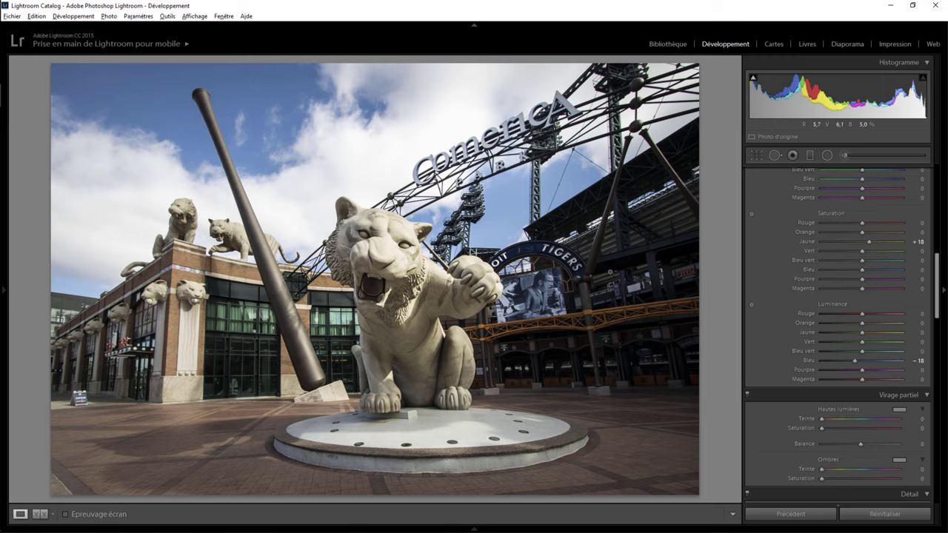
left_click(561, 365)
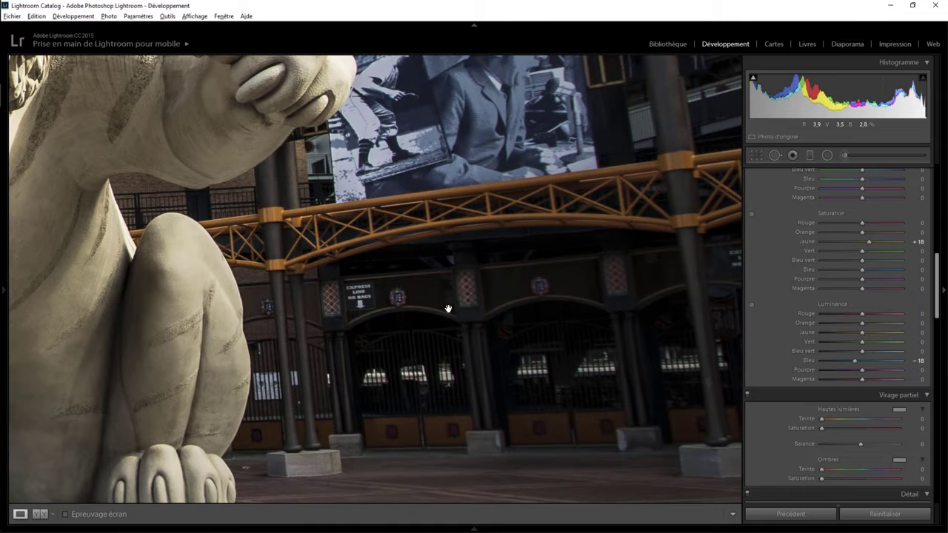
left_click(535, 324)
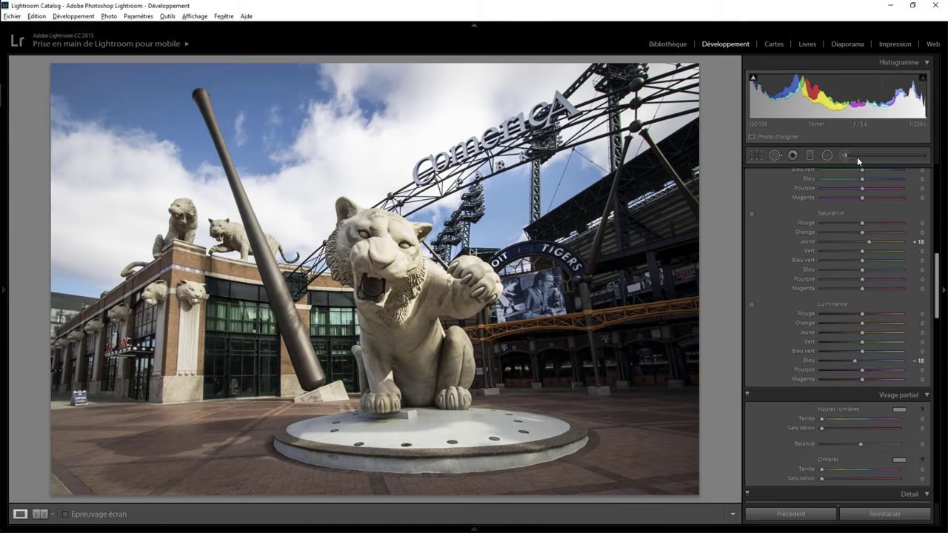
- Start an Adjustment Brush with Exposure 0.53
left_click(845, 155)
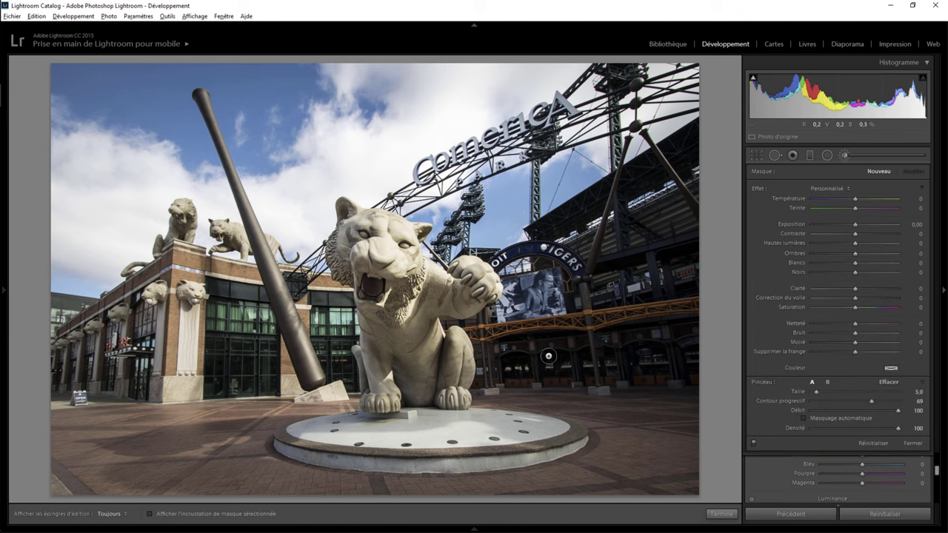
scroll(561, 357, "down", 2)
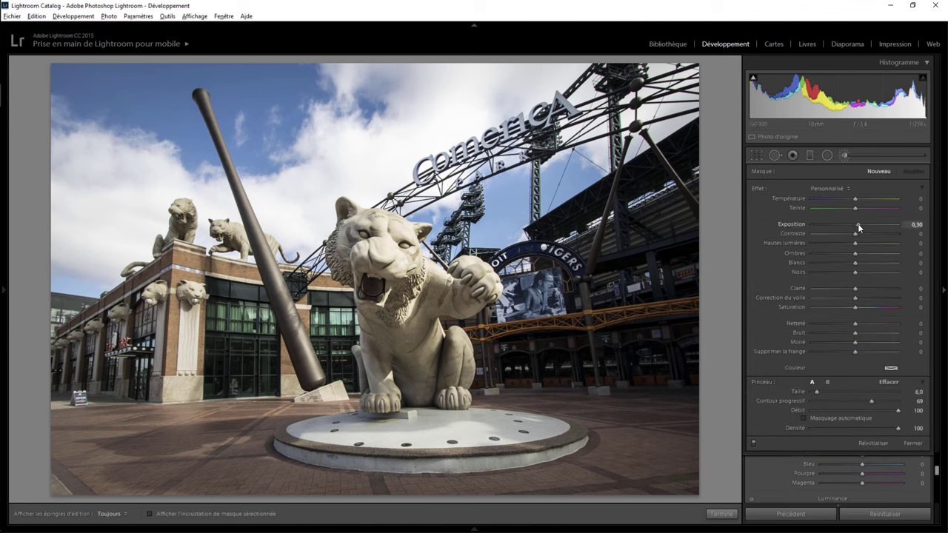
left_click_drag(858, 224, 860, 225)
key("h")
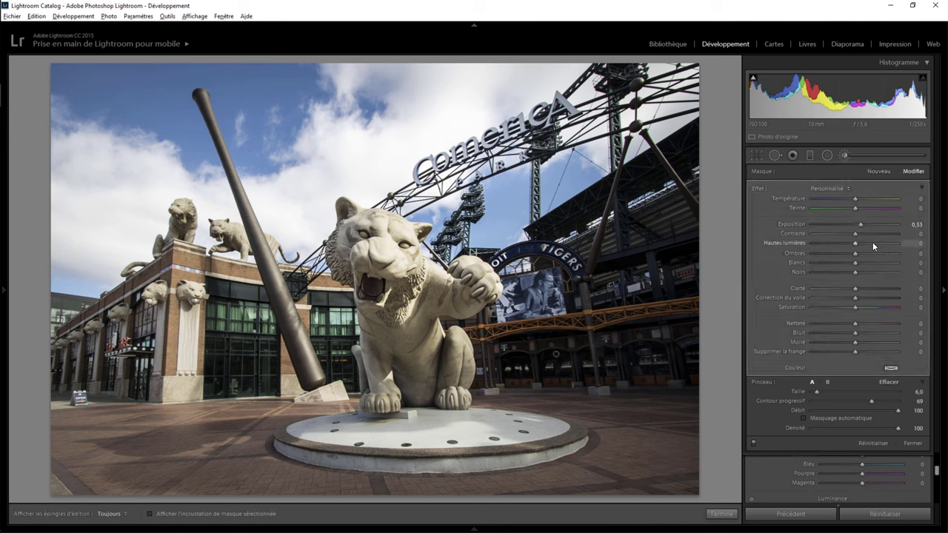
key("h")
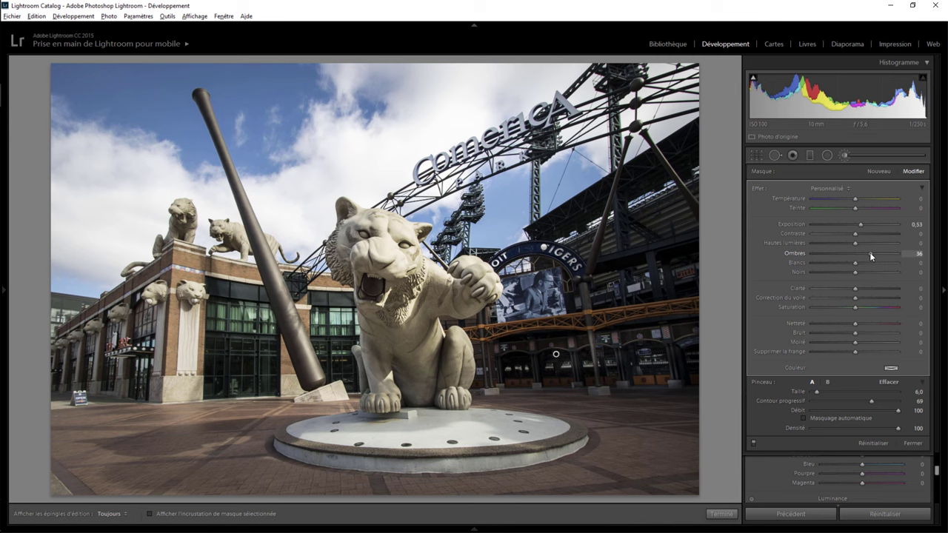
- Set brush Shadows to 33 and size 5, and paint over the stadium archways
left_click_drag(871, 253, 868, 254)
key("h")
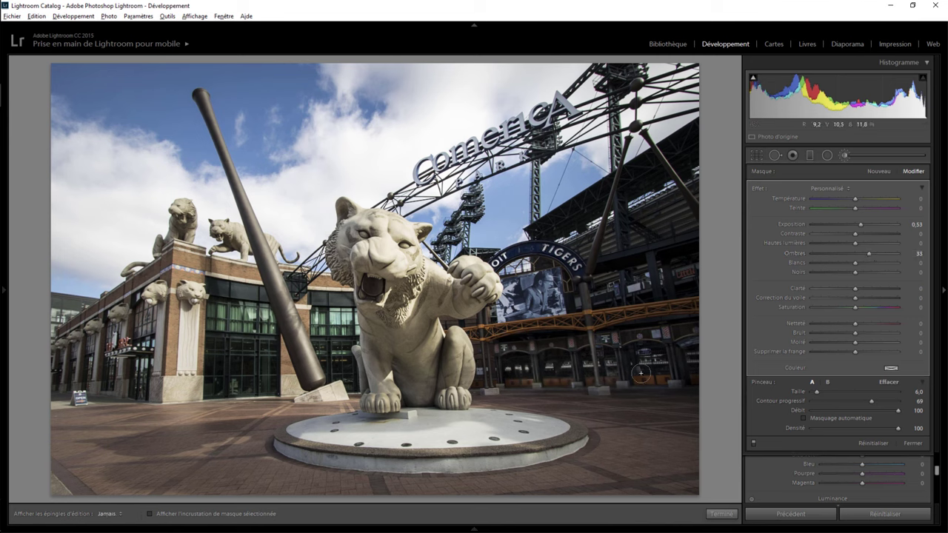
key("h")
key("bracketleft")
key("h")
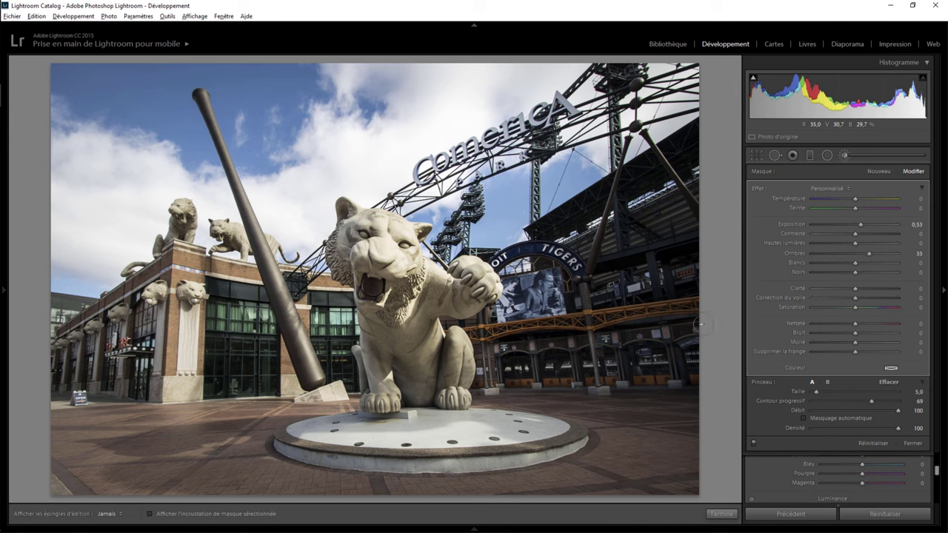
key("h")
key("h")
key("h")
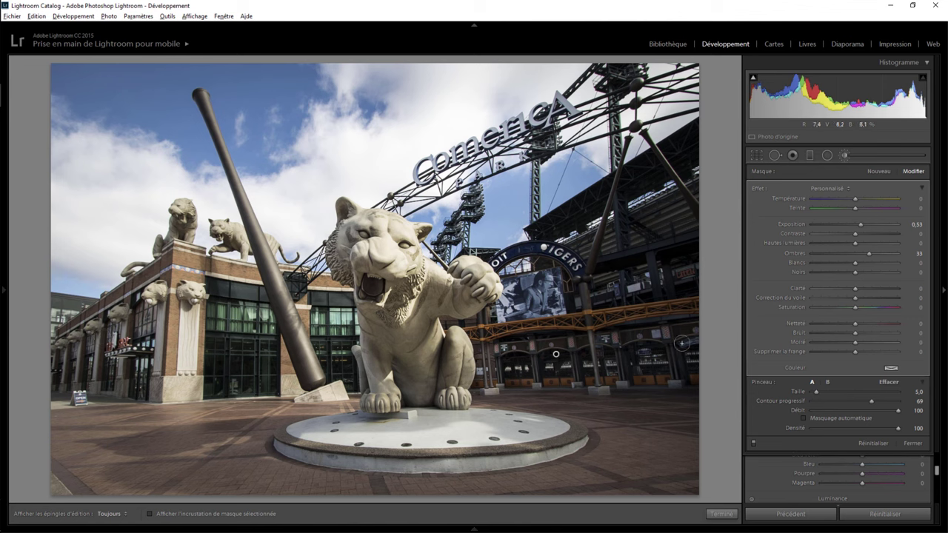
key("h")
key("h")
- Close the brush adjustment and toggle the Before/After view to compare with the original
left_click(722, 513)
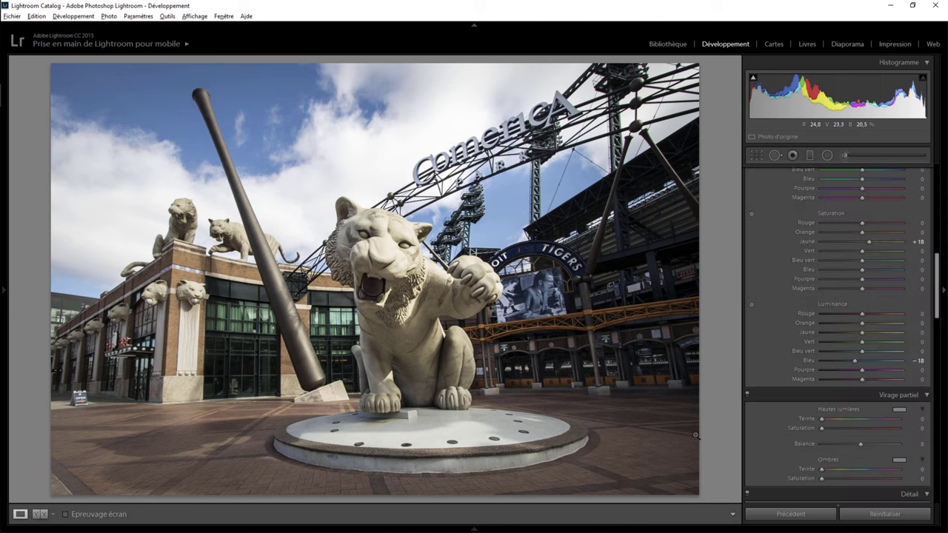
key("backslash")
key("backslash")
key("backslash")
key("backslash")
key("backslash")
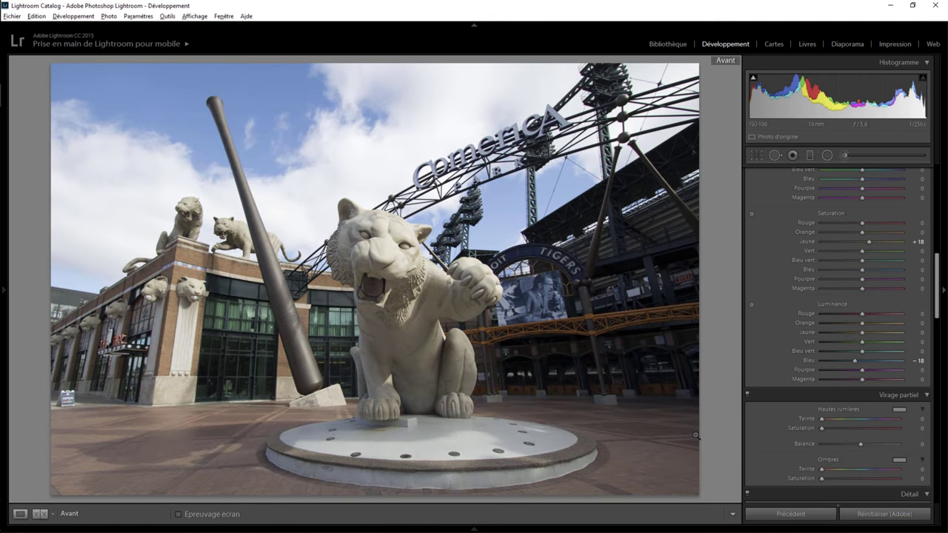
key("backslash")
key("backslash")
key("backslash")
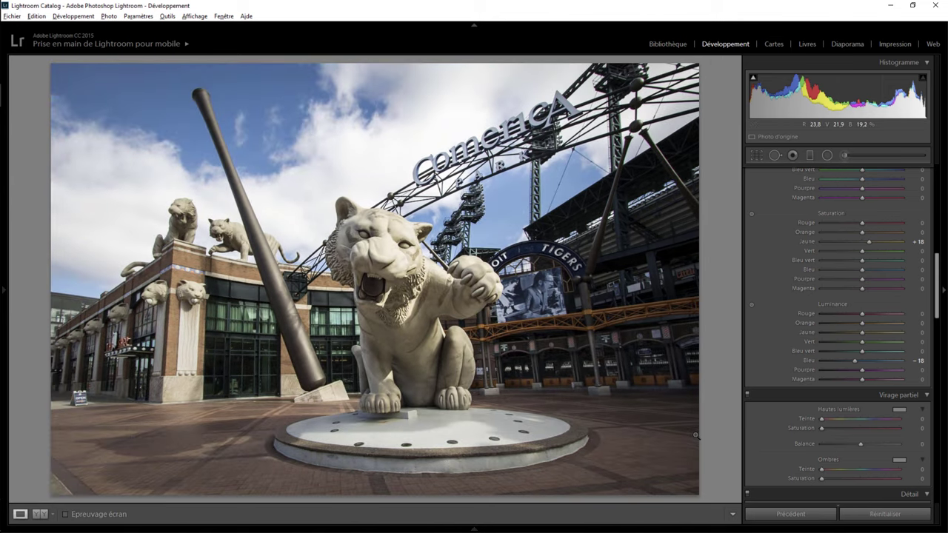